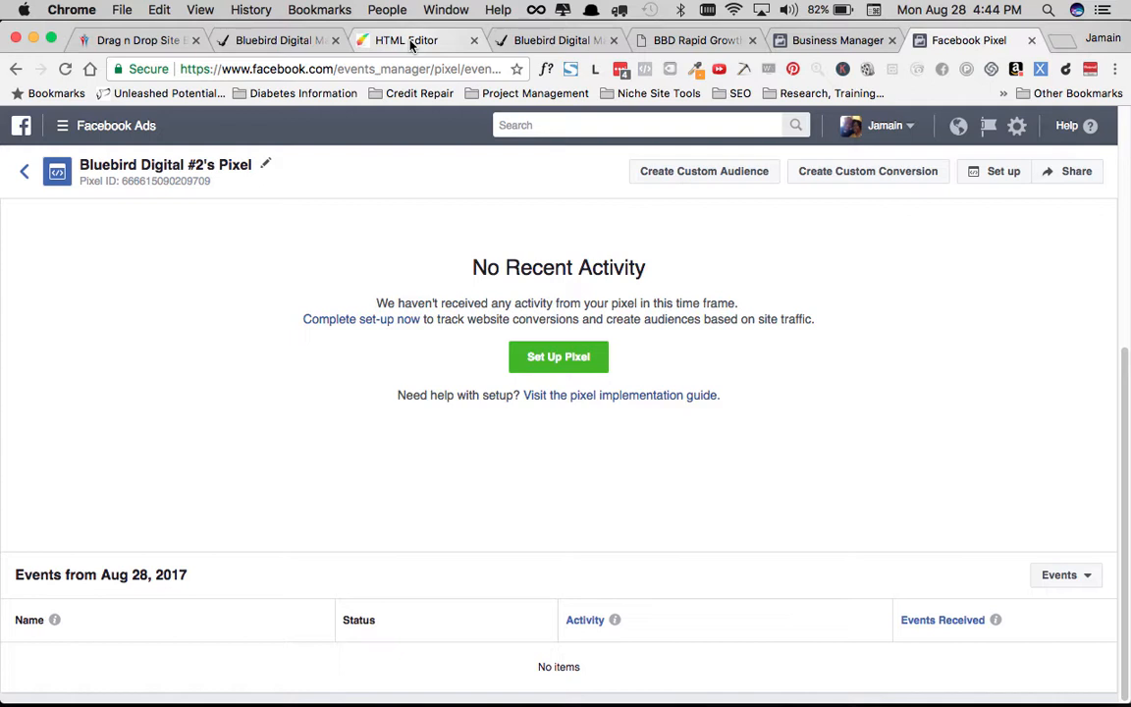
Choose manual installation in the setup of Bluebird Digital #2's Pixel and copy the entire pixel code to the clipboard.
left_click(411, 42)
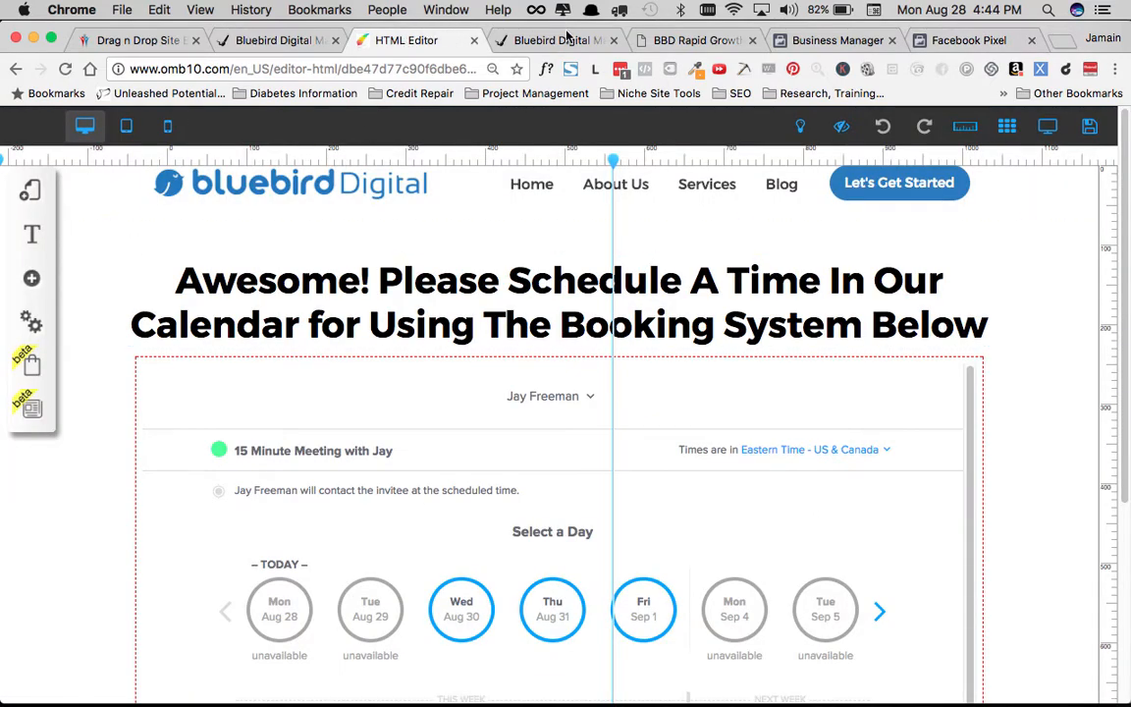
left_click(944, 40)
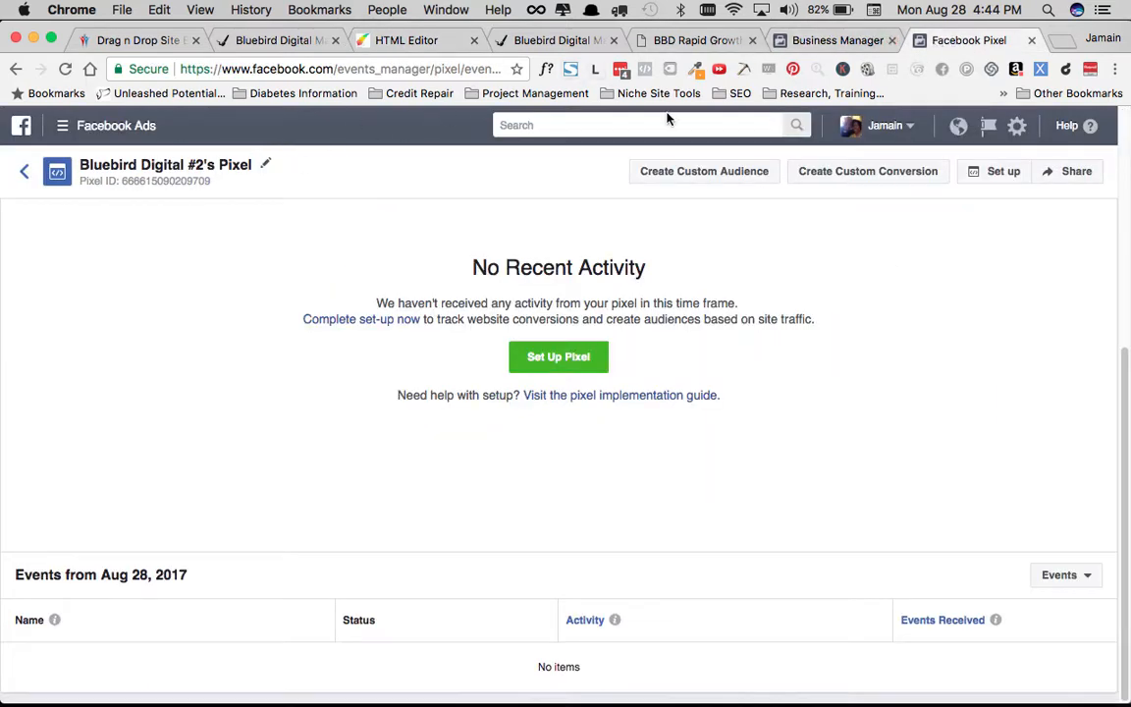
left_click(559, 360)
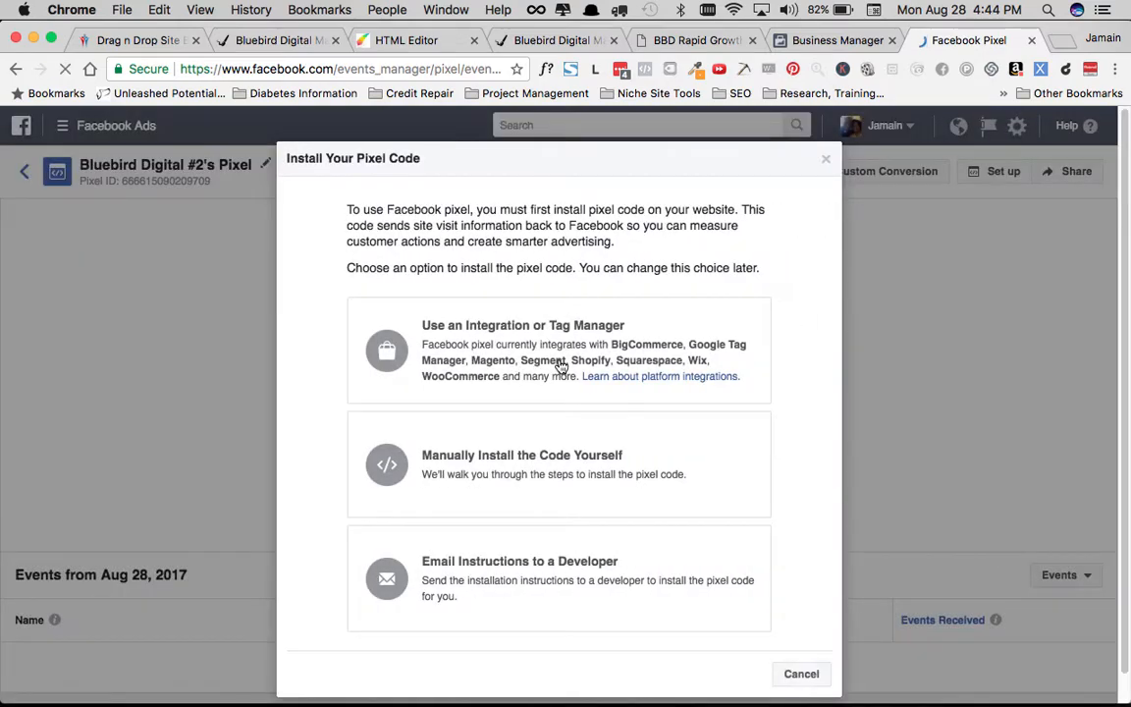
left_click(515, 473)
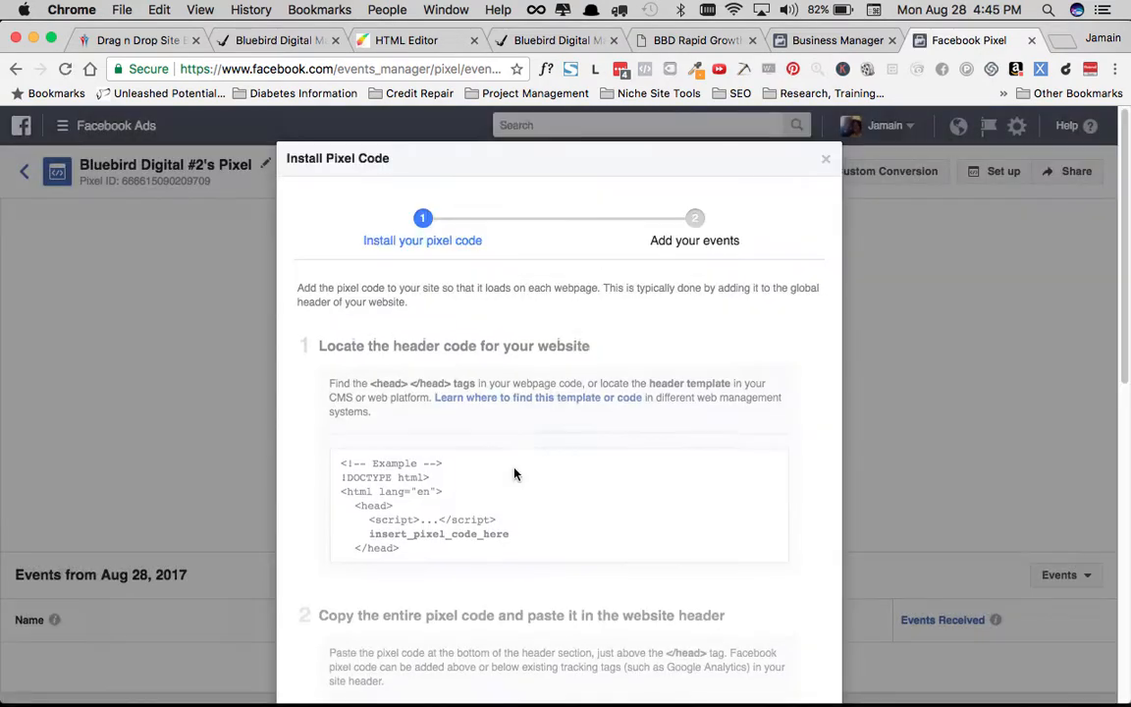
scroll(522, 398, "down", 10)
scroll(521, 399, "down", 1)
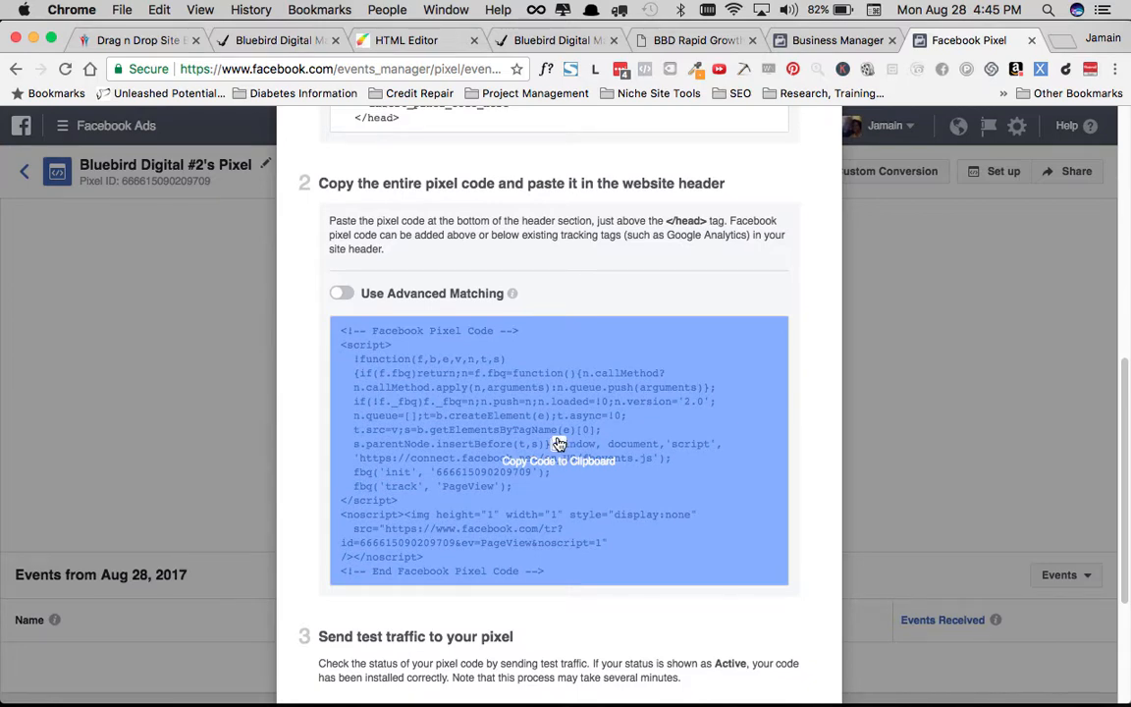
left_click(502, 405)
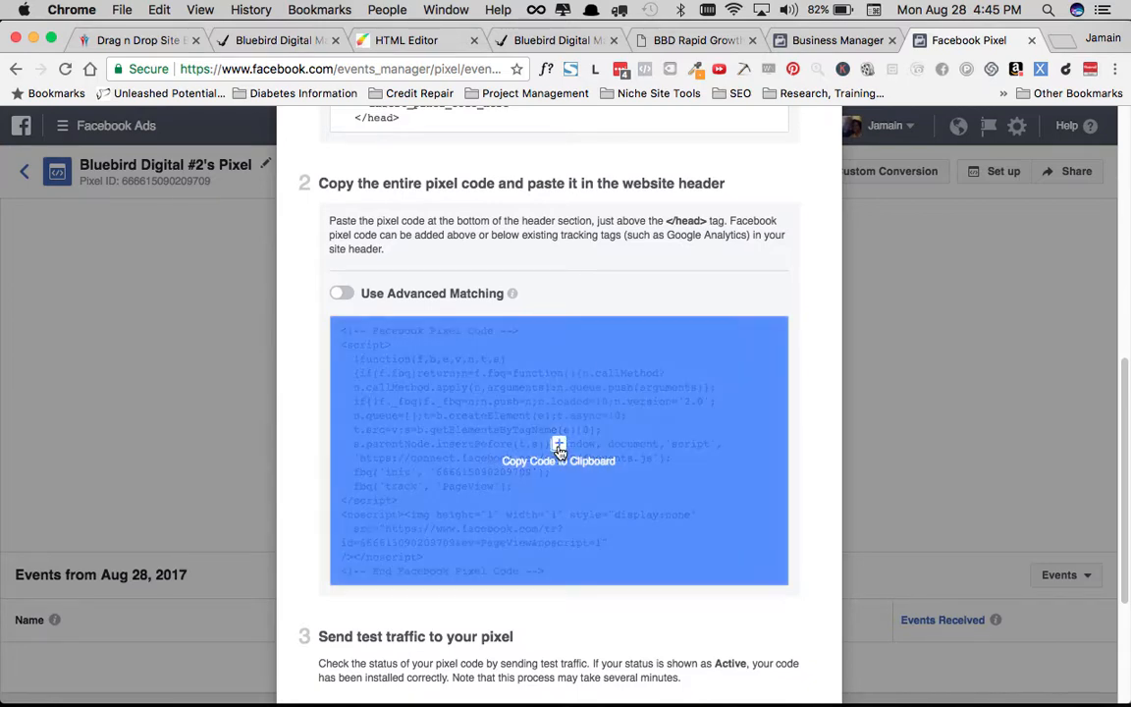
Switch to the Builderall HTML Editor and open the layout settings of the Bluebird Digital Marketing layout.
left_click(408, 39)
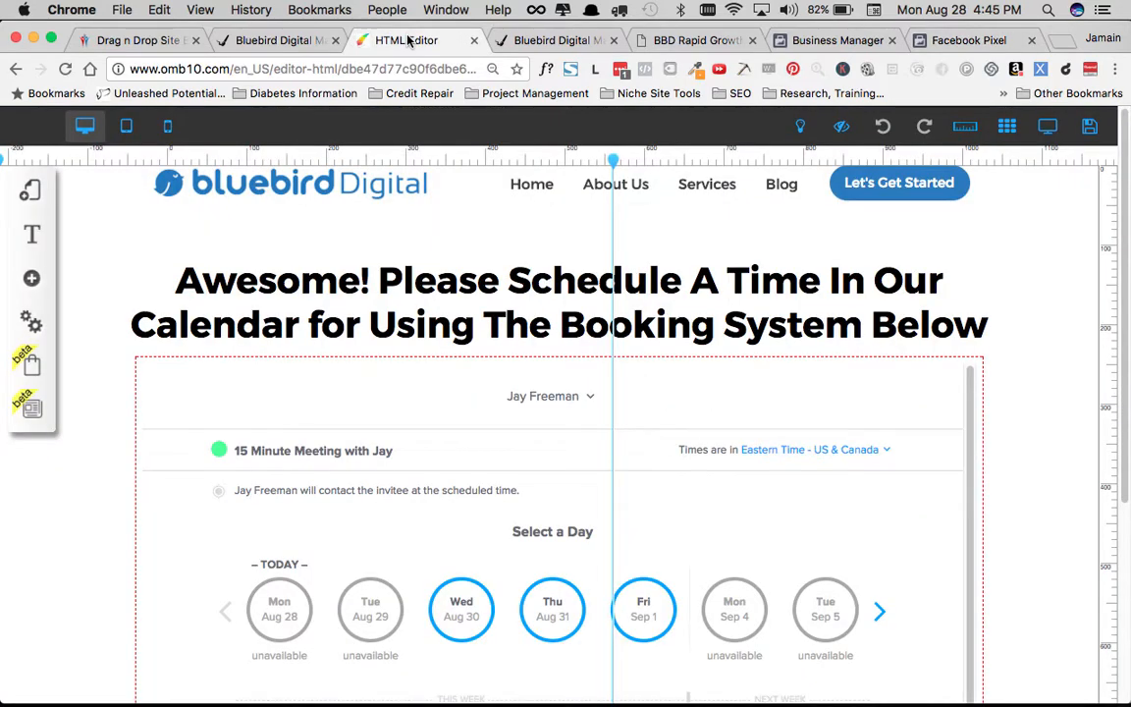
left_click(33, 196)
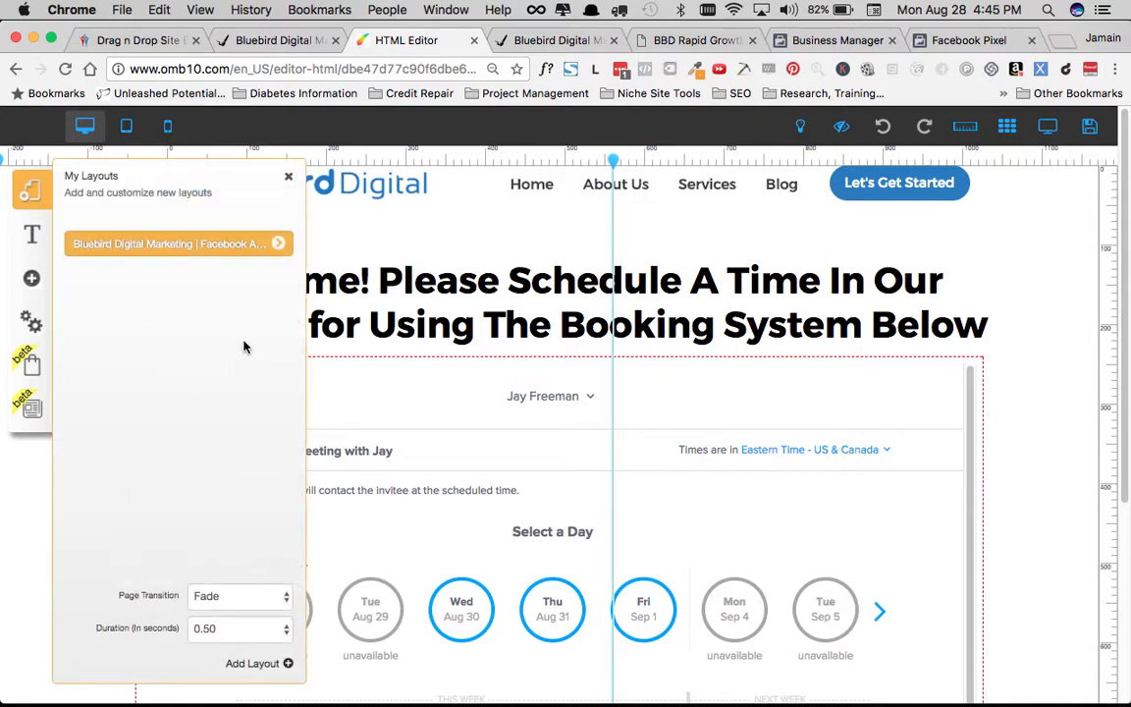
left_click(279, 246)
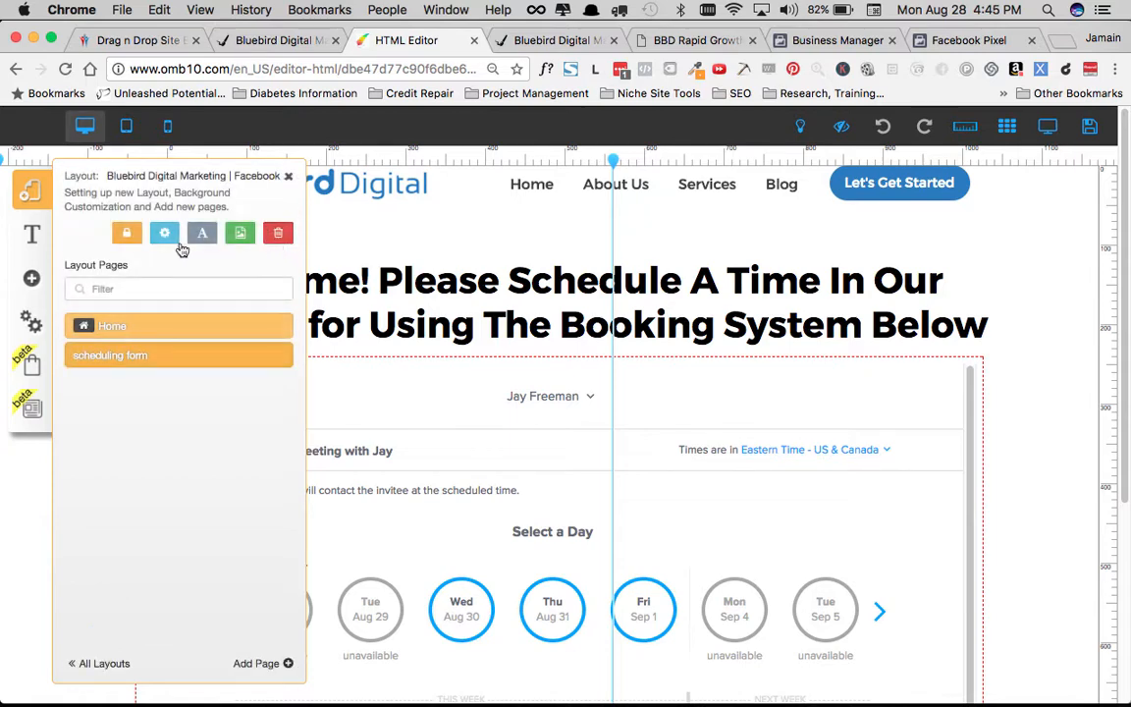
left_click(107, 666)
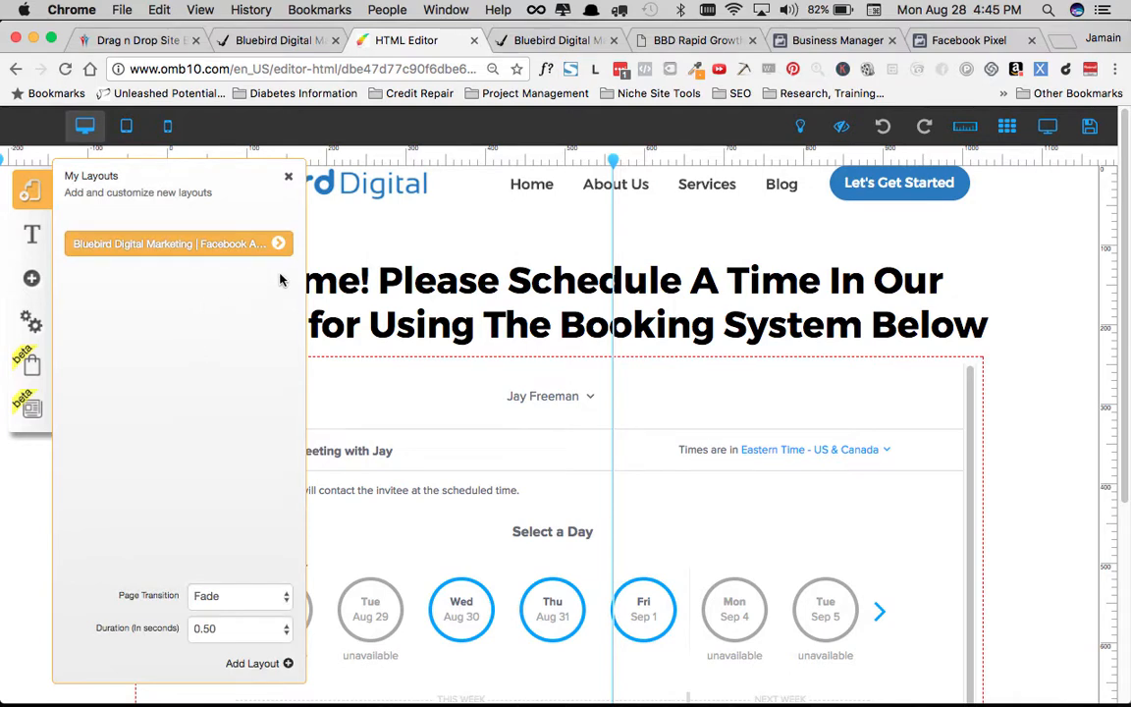
left_click(253, 243)
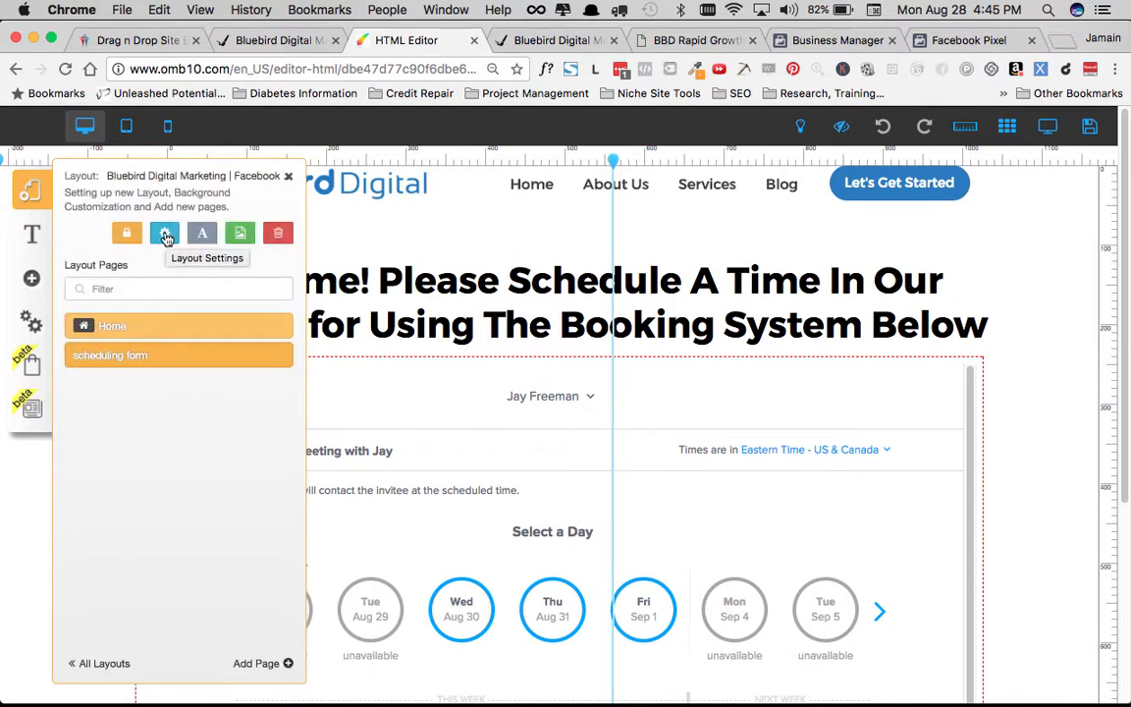
left_click(165, 237)
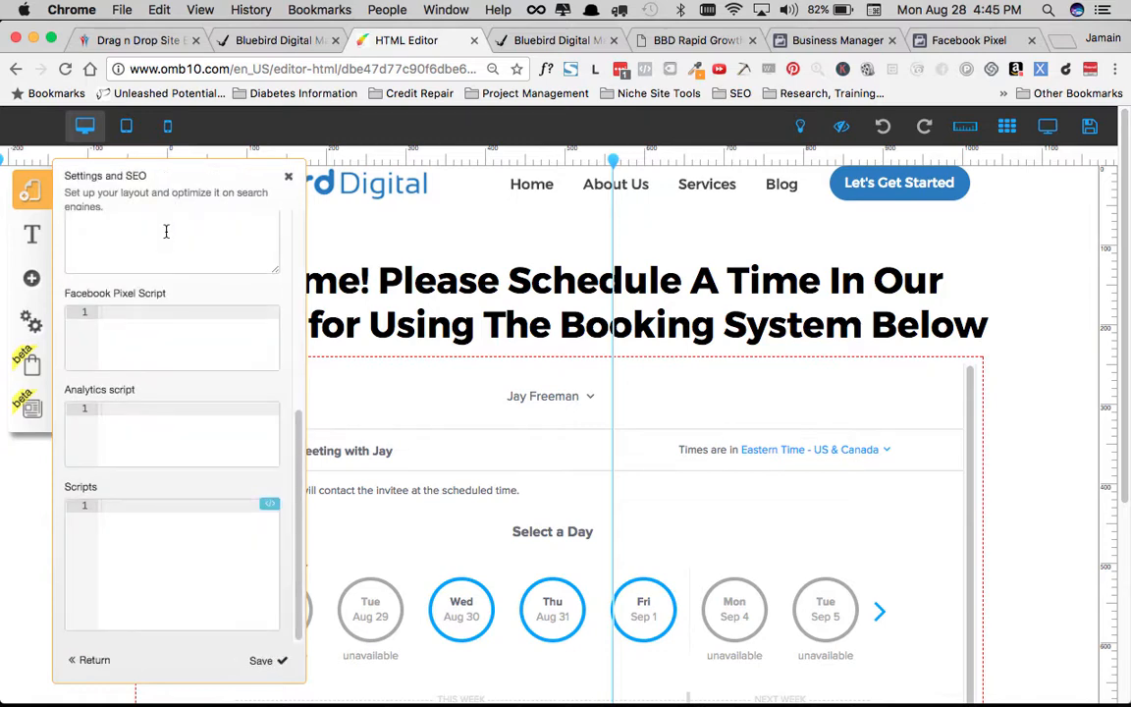
Paste the copied pixel code as the layout's Facebook Pixel Script and save the layout settings.
scroll(214, 337, "up", 5)
scroll(214, 337, "up", 2)
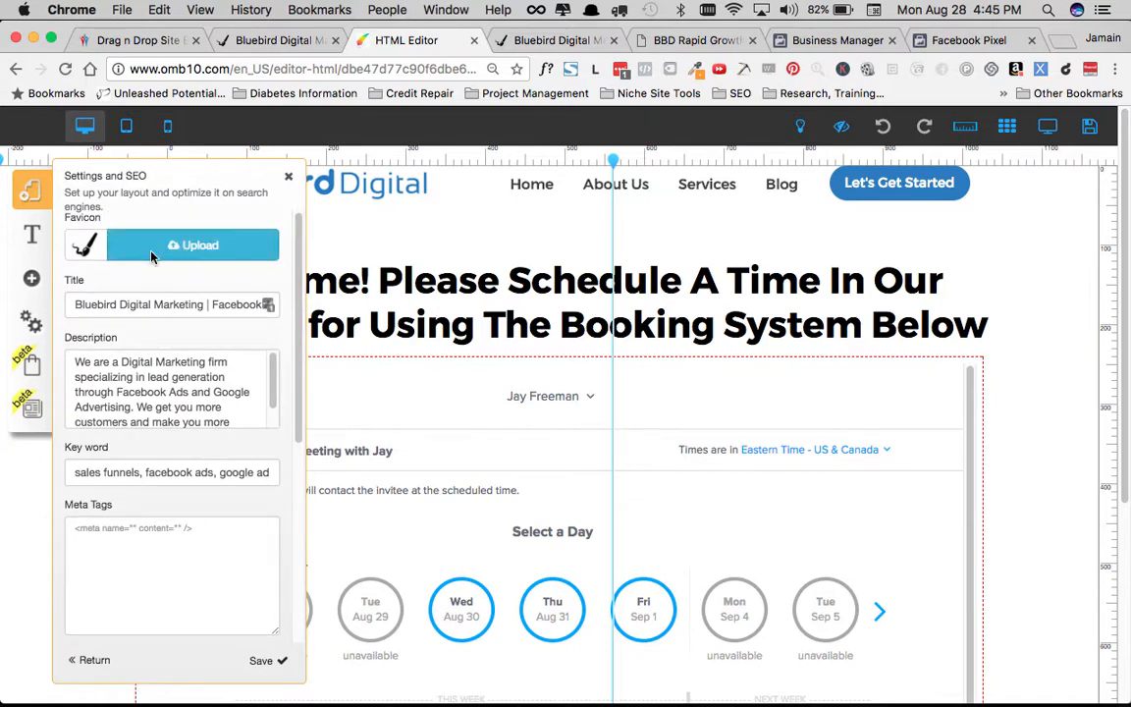
scroll(162, 392, "down", 6)
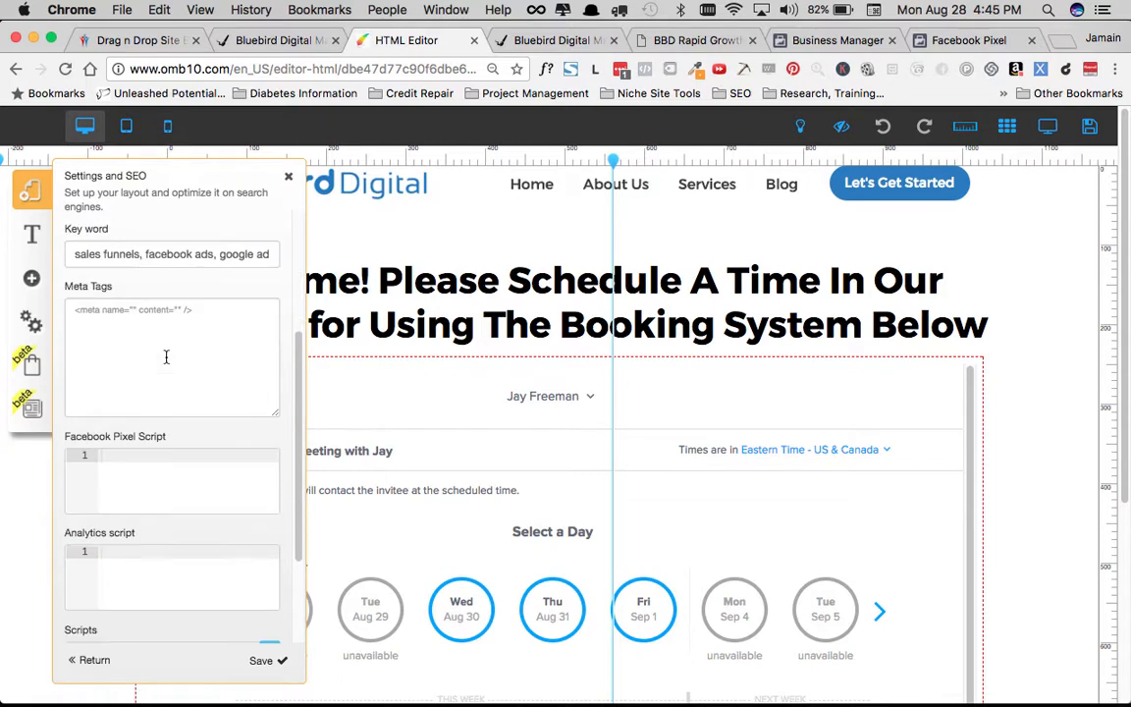
scroll(159, 425, "down", 2)
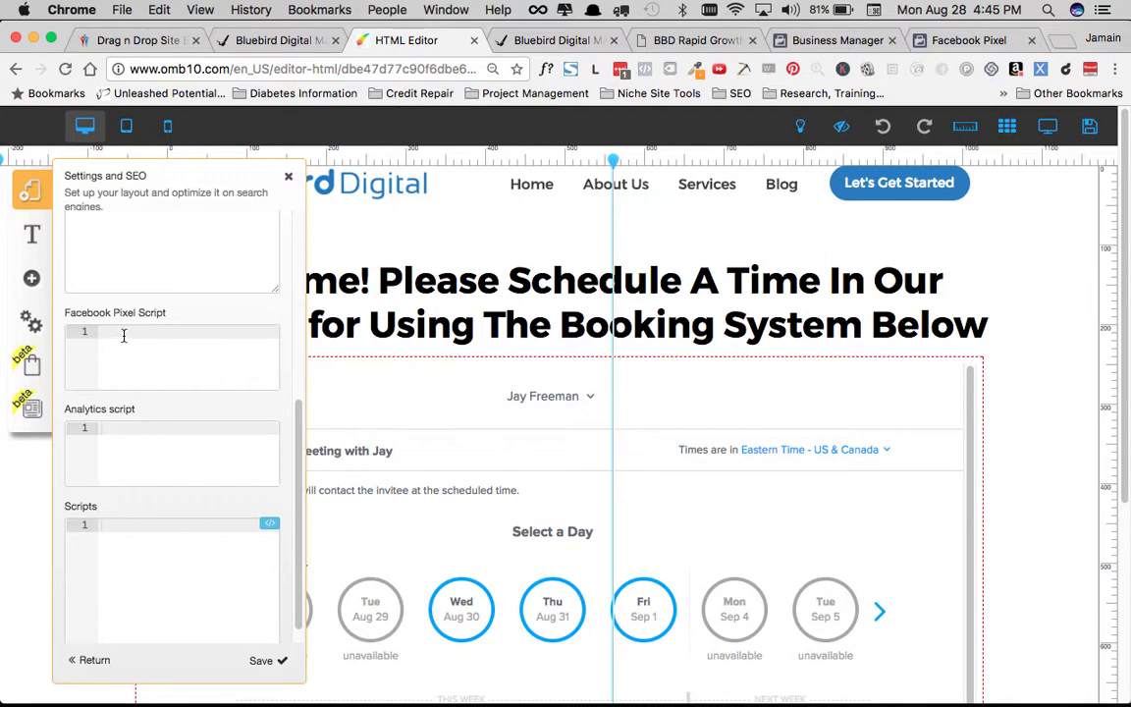
left_click(170, 348)
key("super+v")
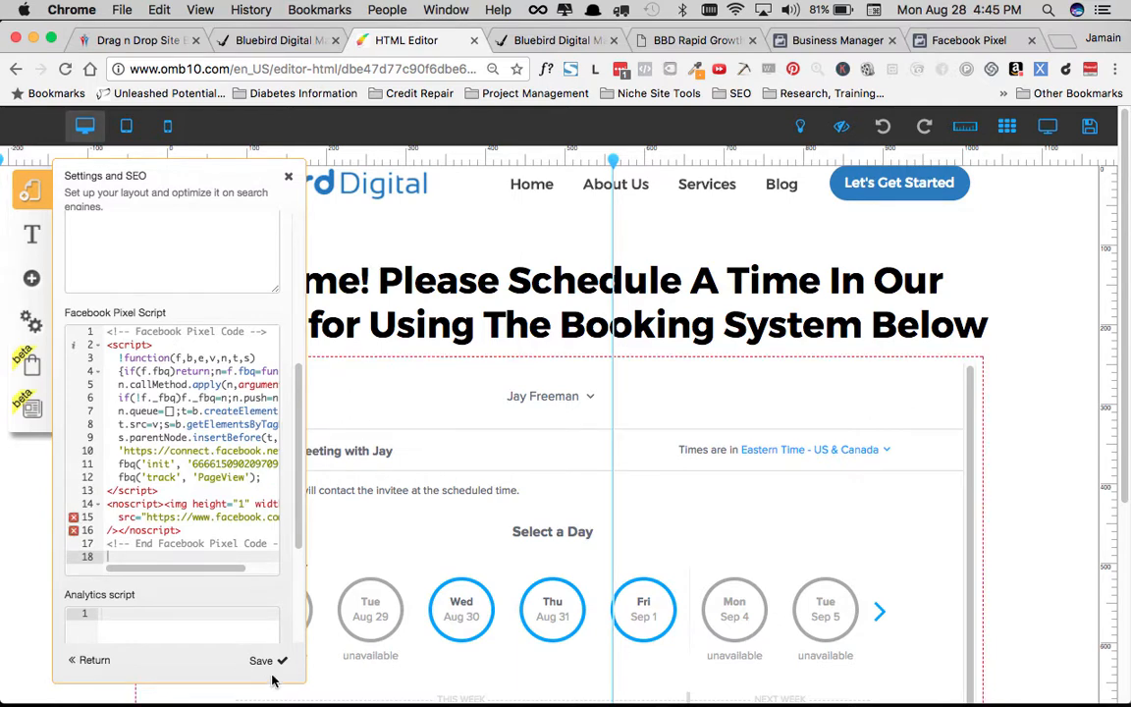
left_click(246, 659)
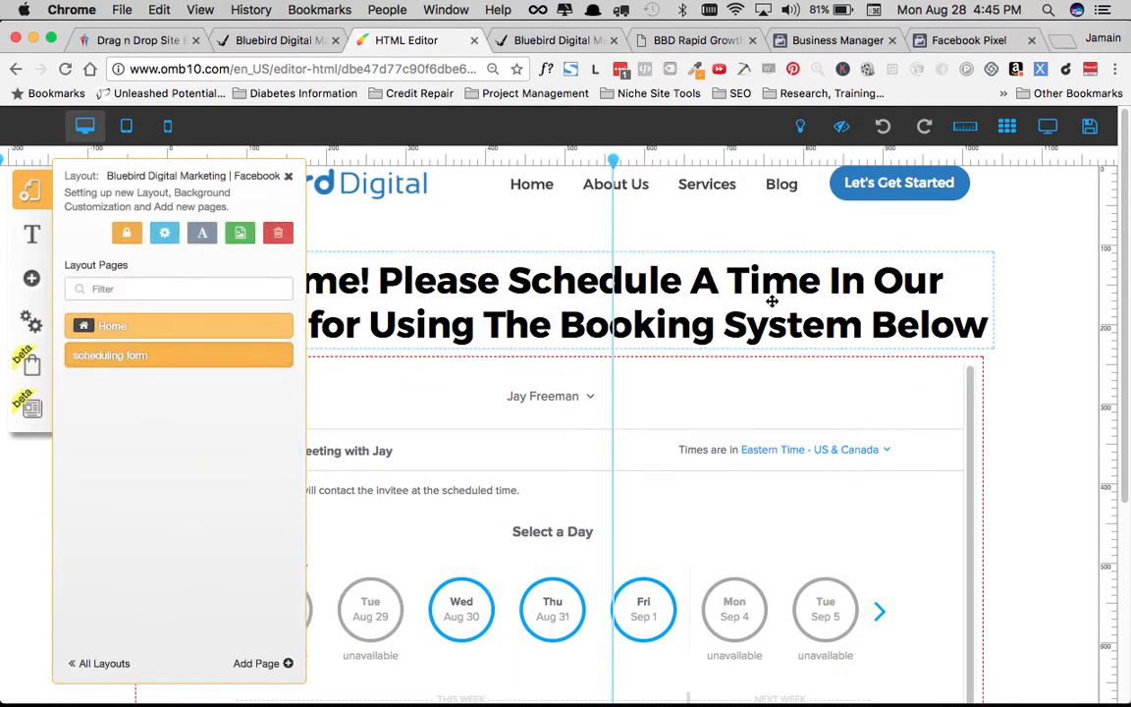
Save the site changes, dismiss the alert and close the layout settings.
left_click(1091, 129)
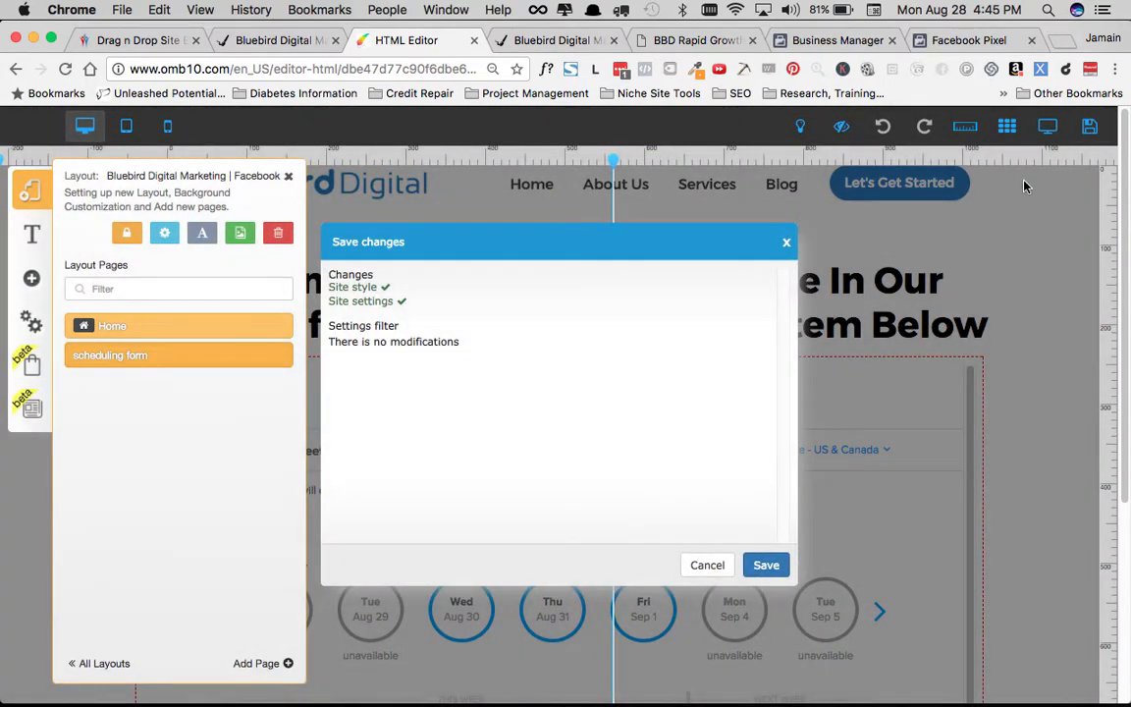
left_click(765, 564)
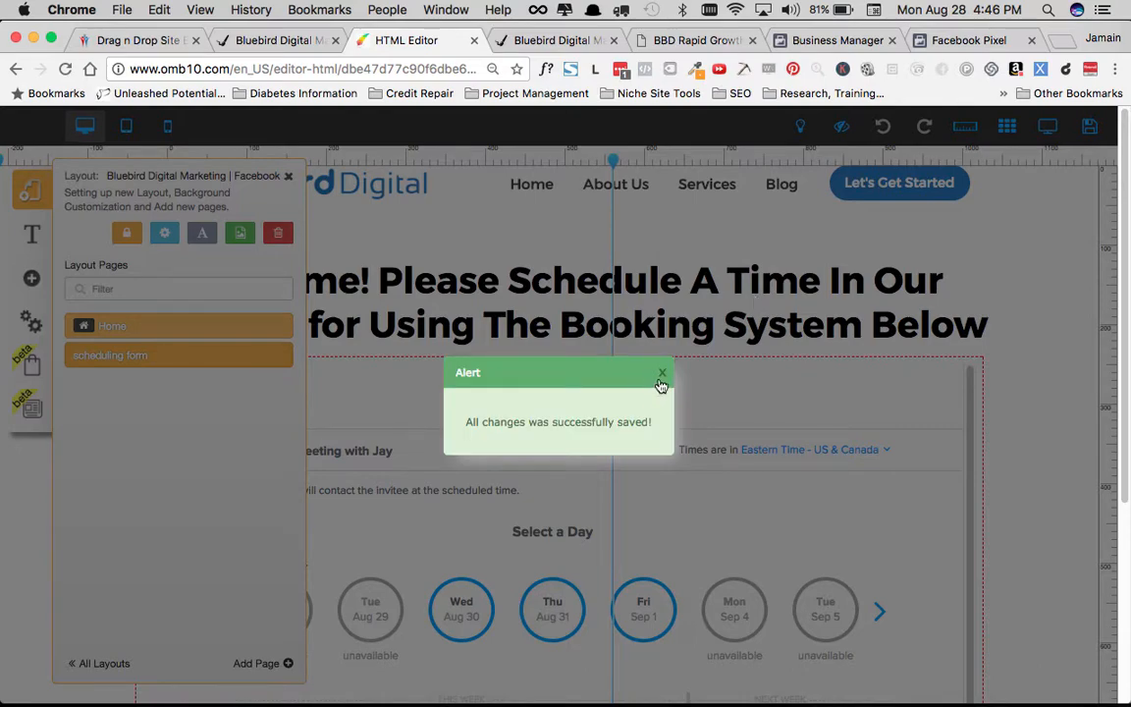
left_click(663, 375)
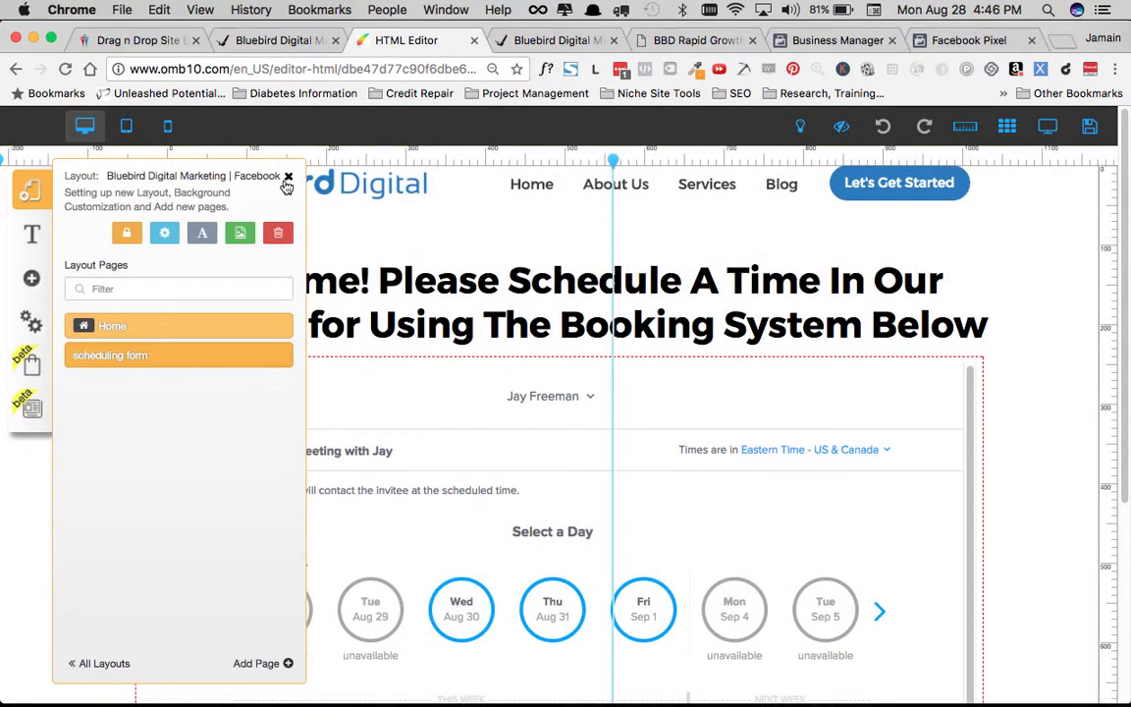
left_click(288, 176)
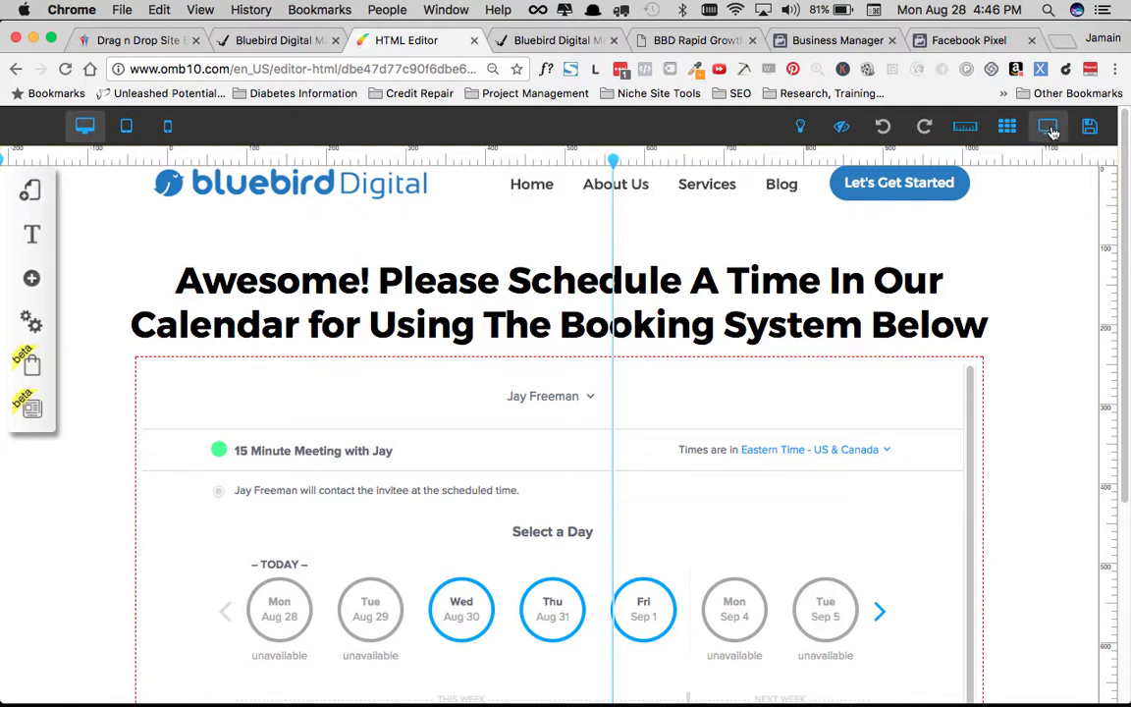
Check the editor page with Facebook Pixel Helper, preview the scheduling page and return to editing.
left_click(644, 69)
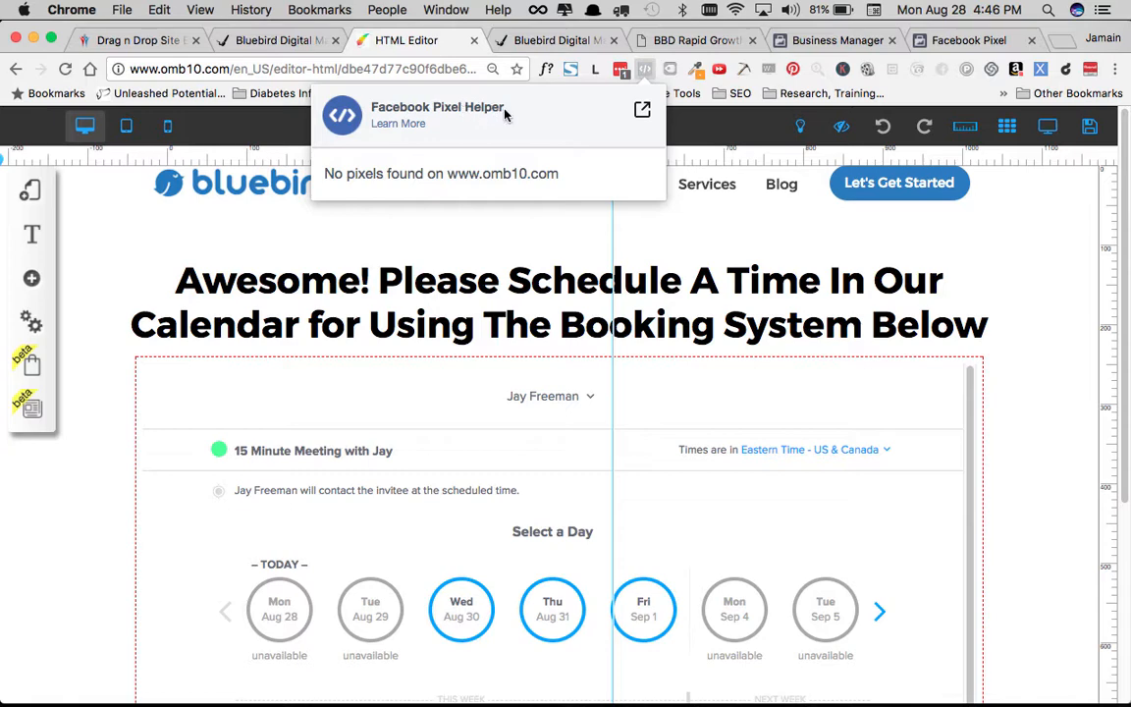
left_click(645, 71)
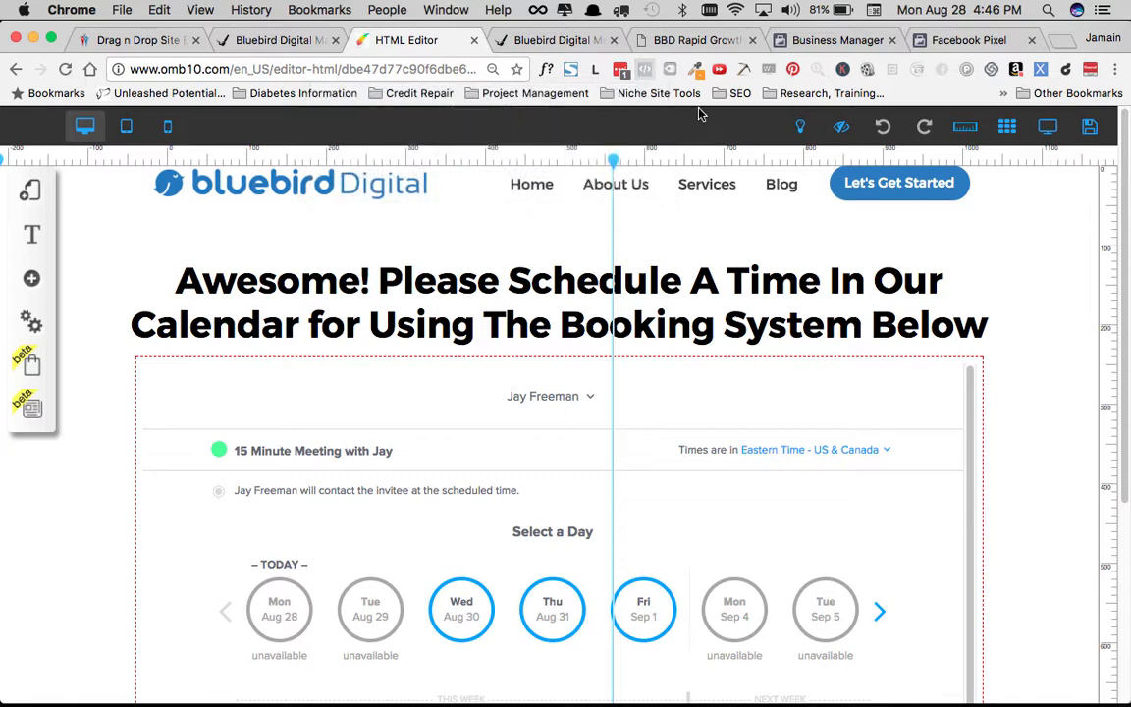
left_click(1046, 131)
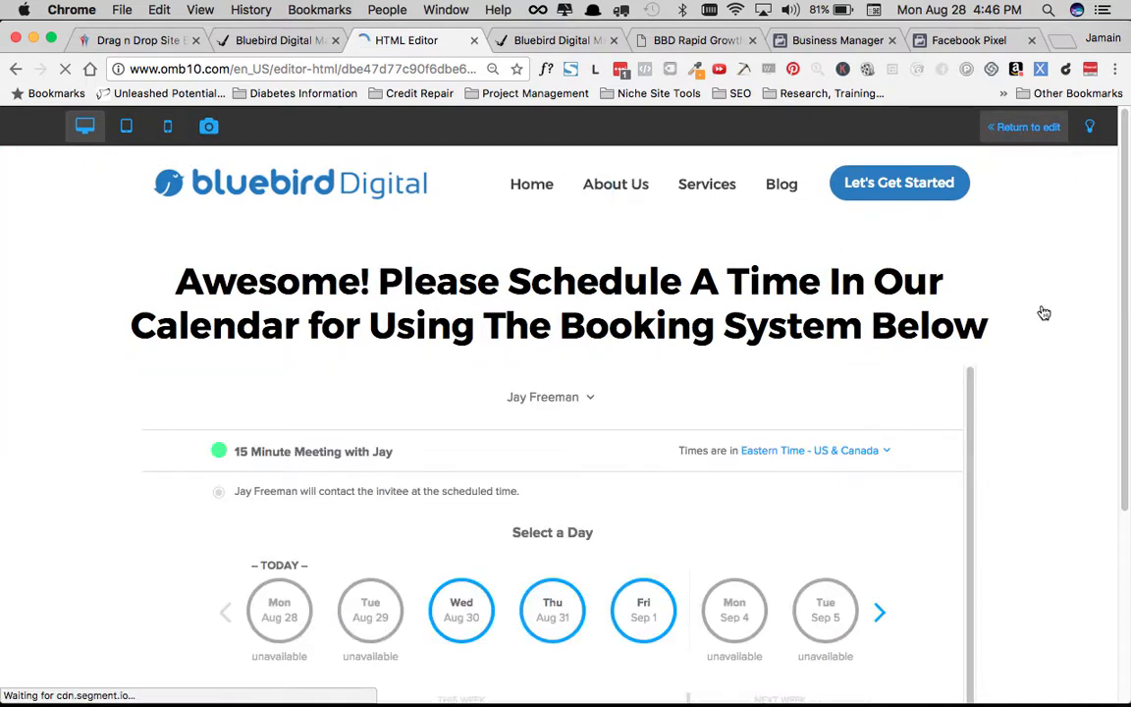
scroll(1060, 334, "down", 3)
scroll(1062, 341, "up", 3)
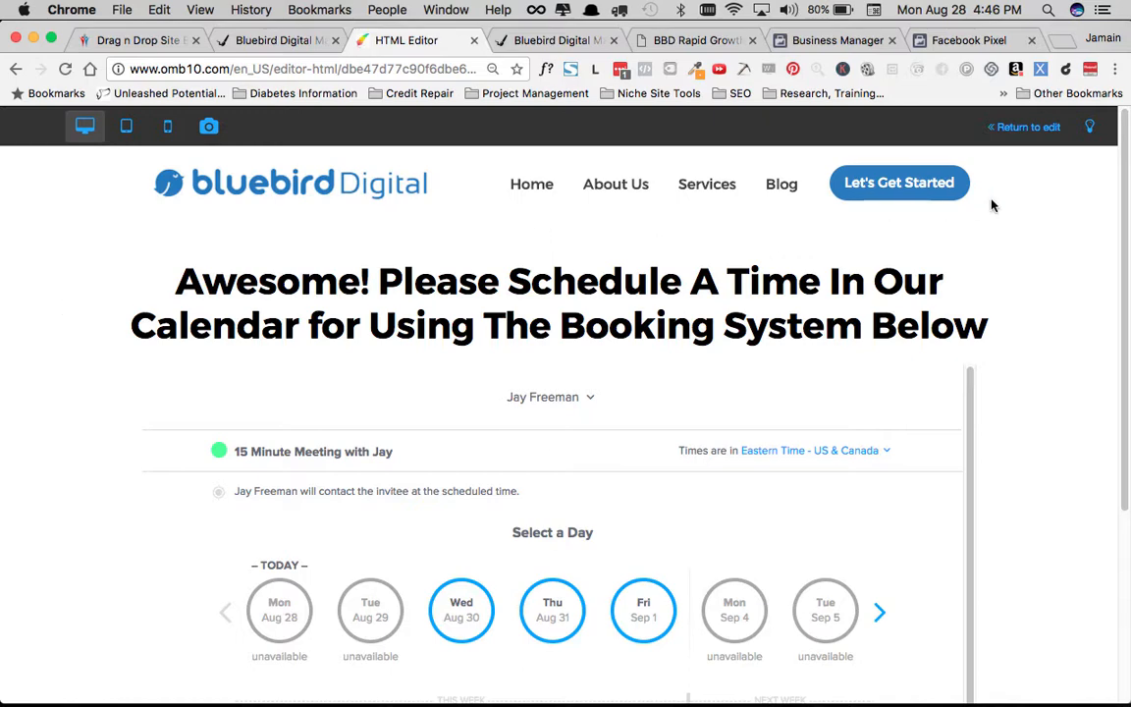
left_click(1027, 129)
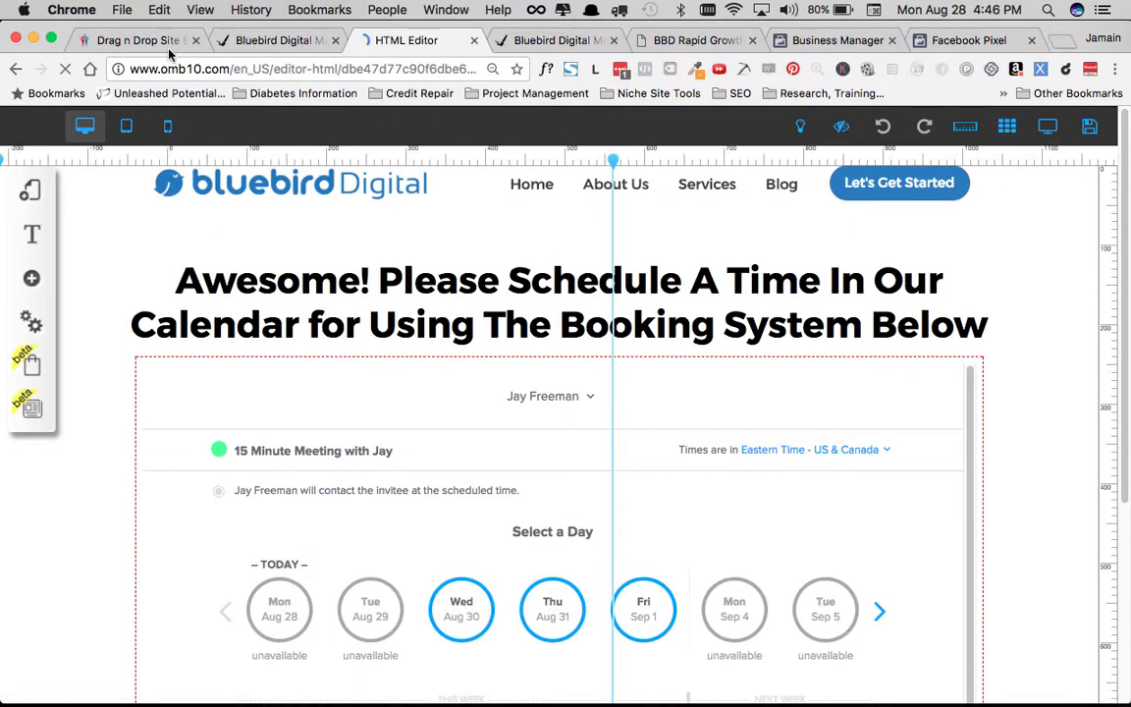
Close the two old Bluebird Digital pages and open the live bluebirddm.com site from Builderall's website list.
left_click(337, 41)
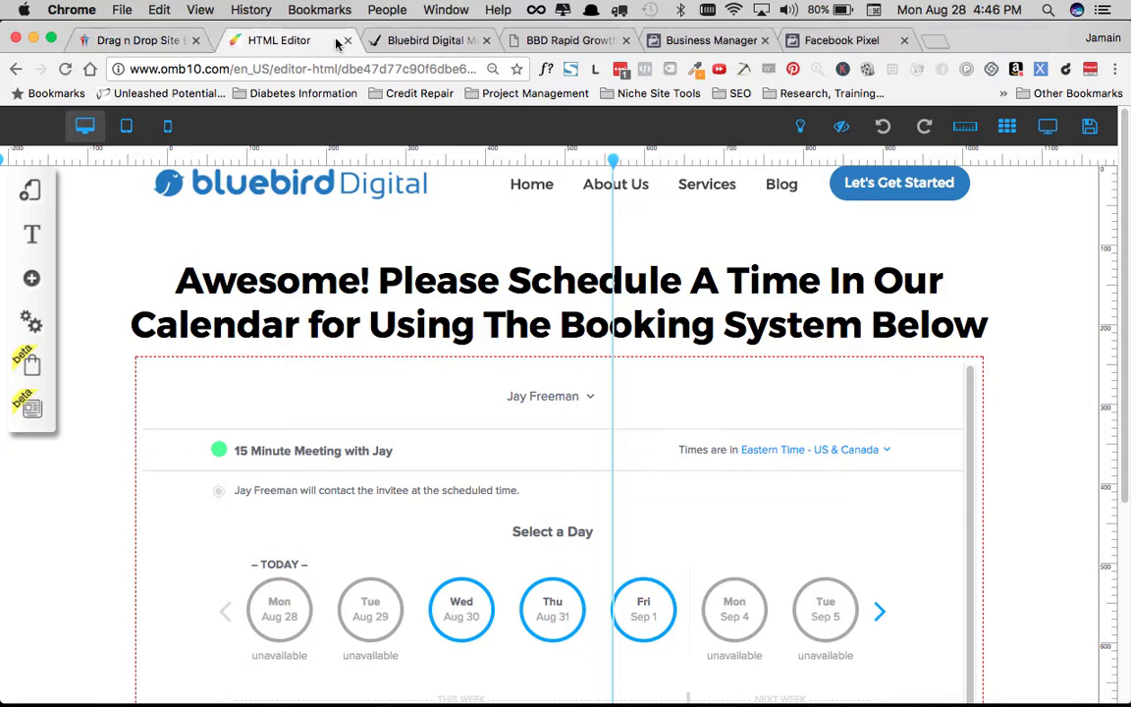
left_click(474, 41)
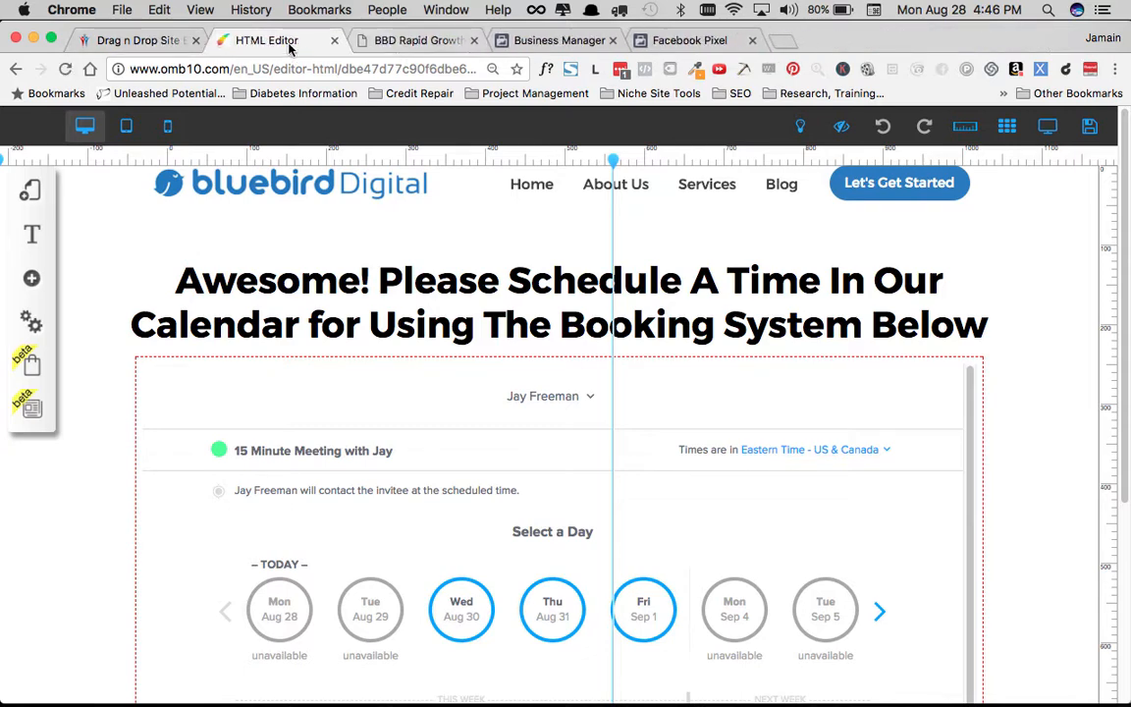
left_click(137, 40)
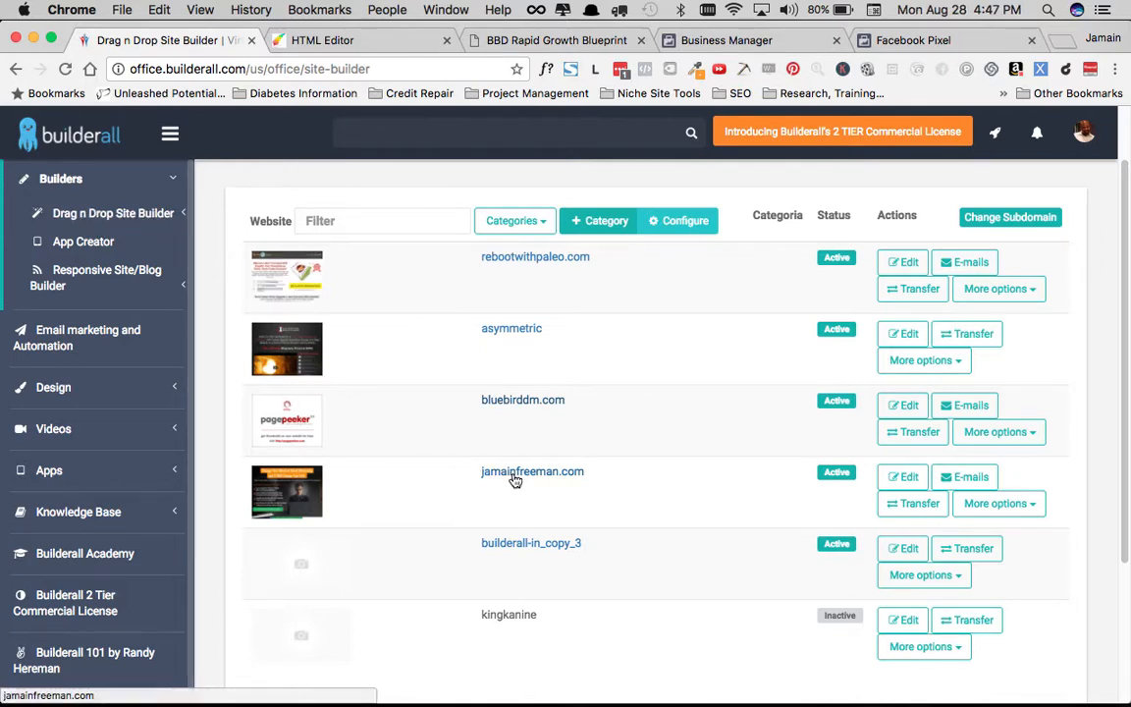
left_click(523, 400)
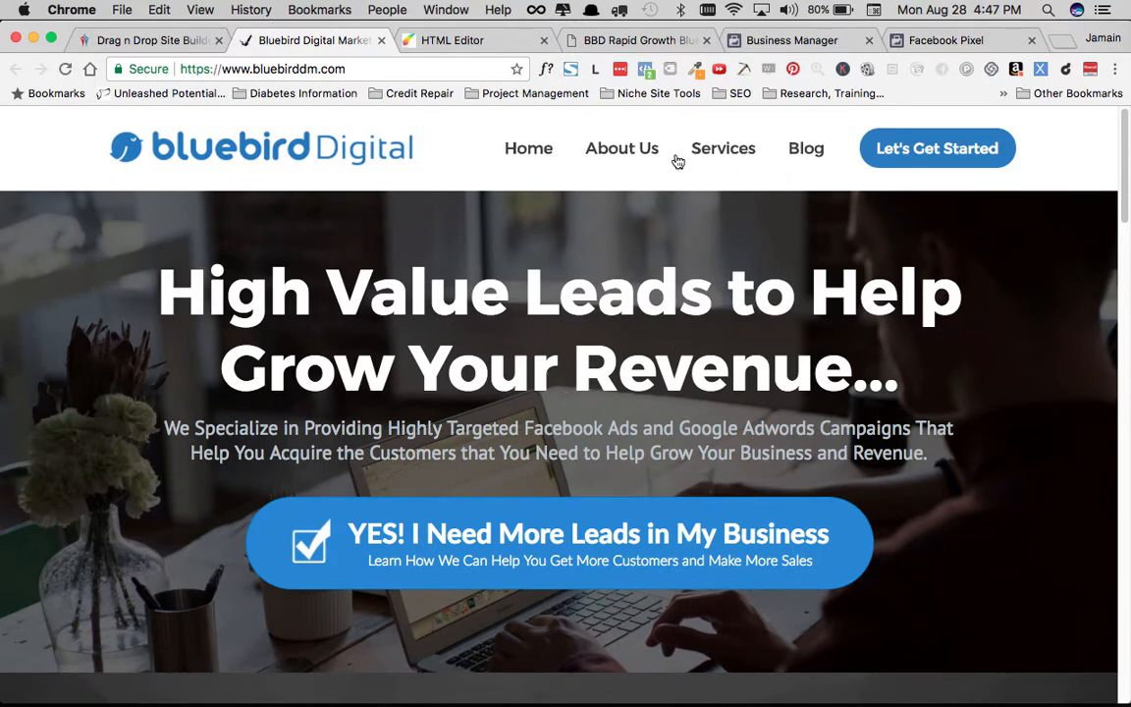
Inspect the PageView and Microdata event details for bluebirddm.com in Facebook Pixel Helper.
left_click(646, 70)
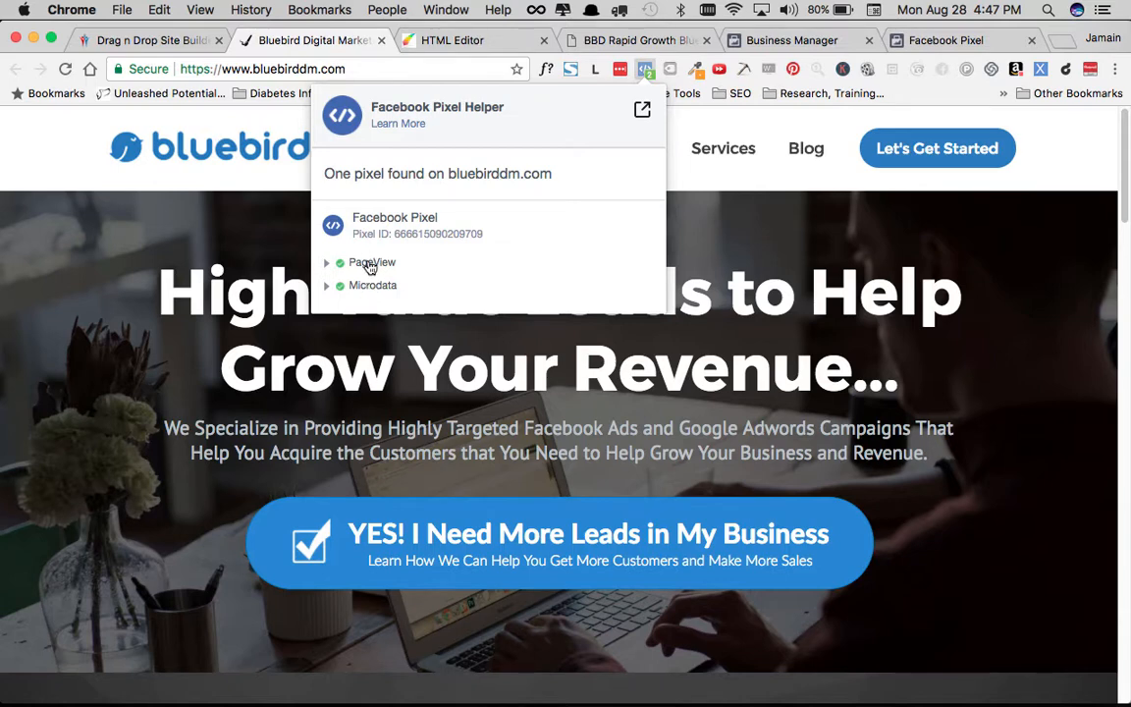
left_click(334, 261)
left_click(332, 380)
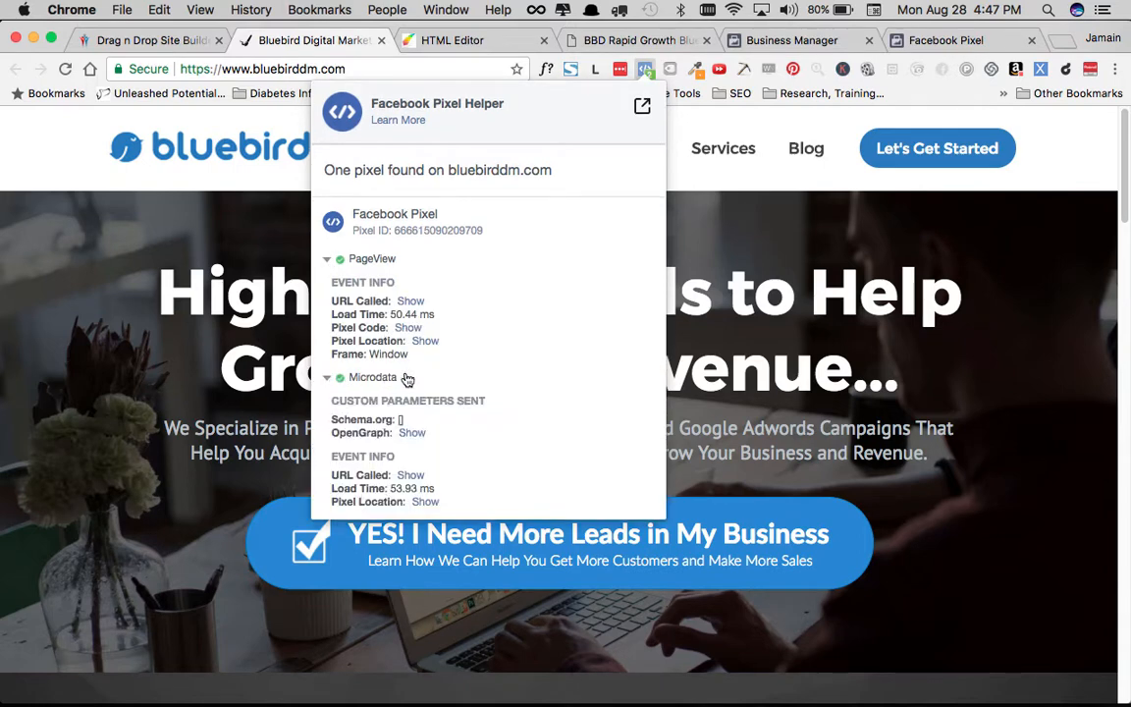
left_click(329, 378)
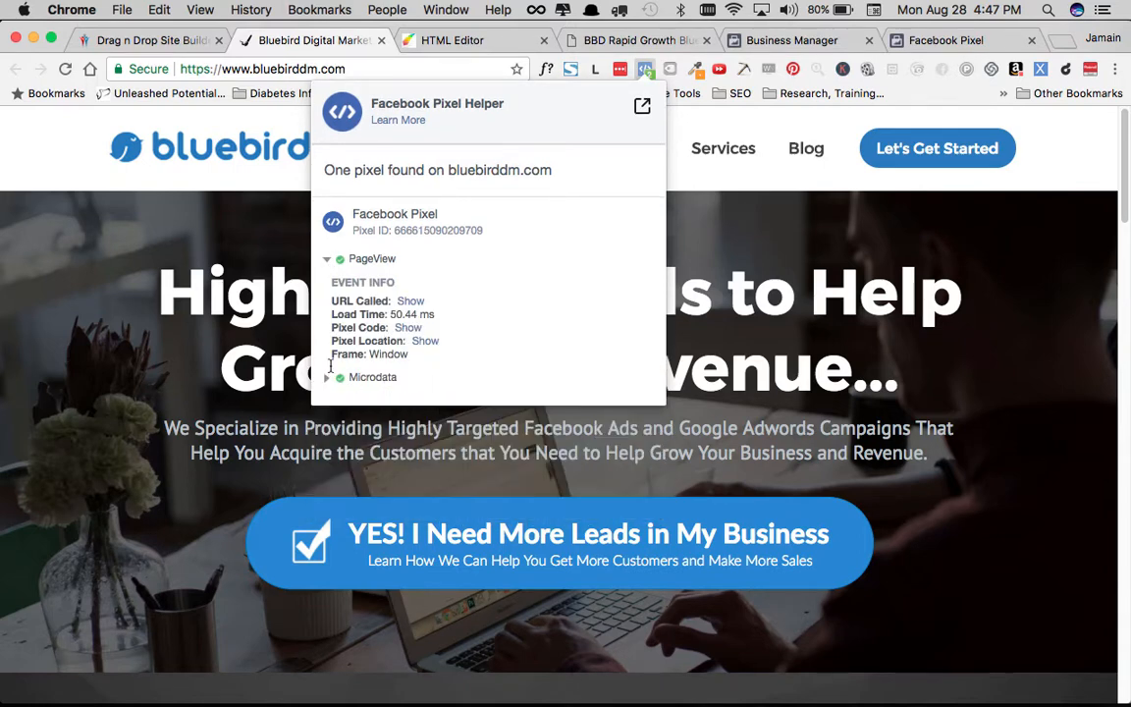
left_click(349, 257)
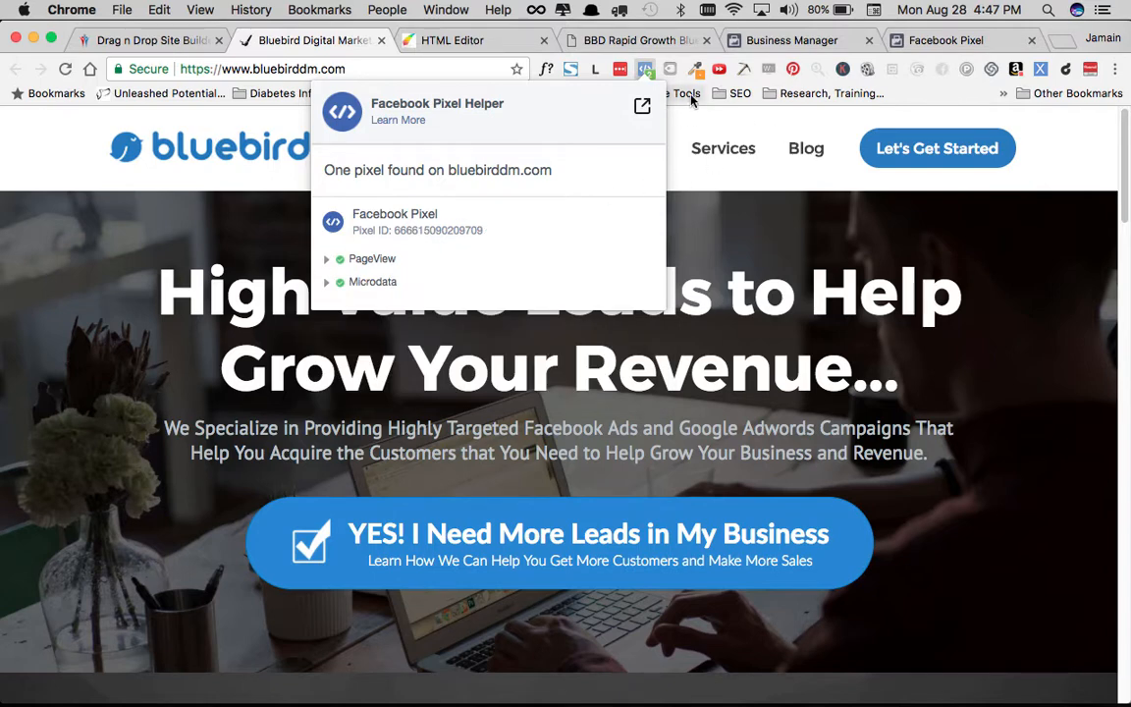
Return to the HTML editor and open the Home page of the Bluebird Digital Marketing layout.
left_click(451, 41)
left_click(31, 188)
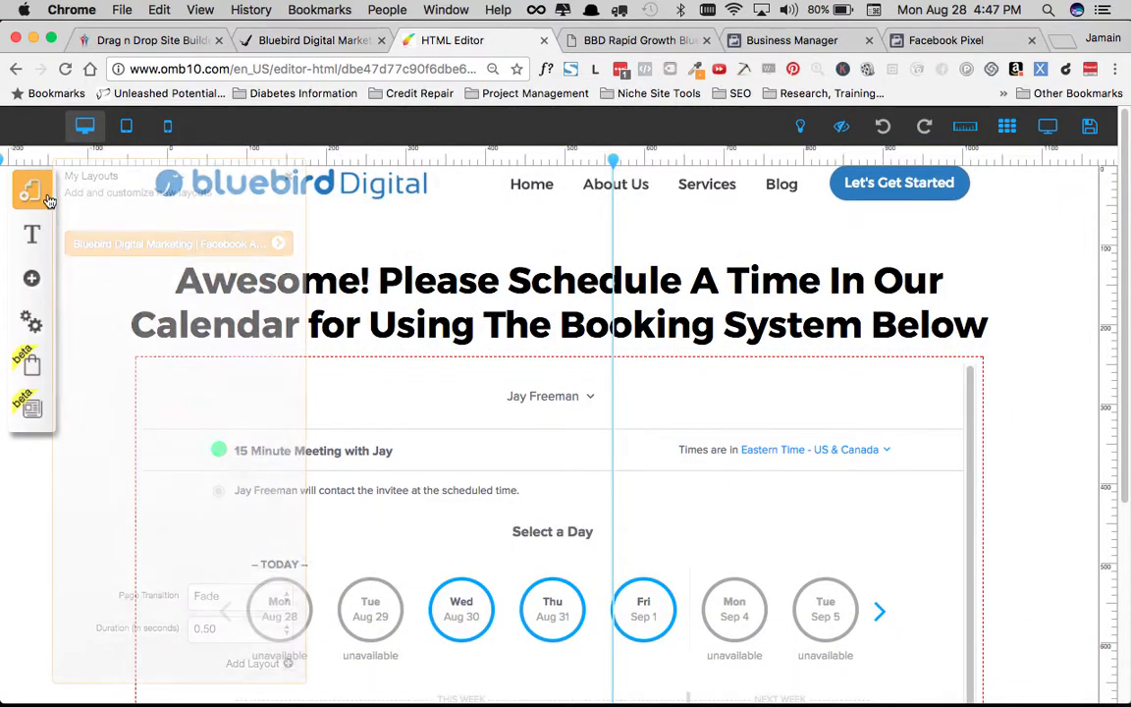
left_click(280, 246)
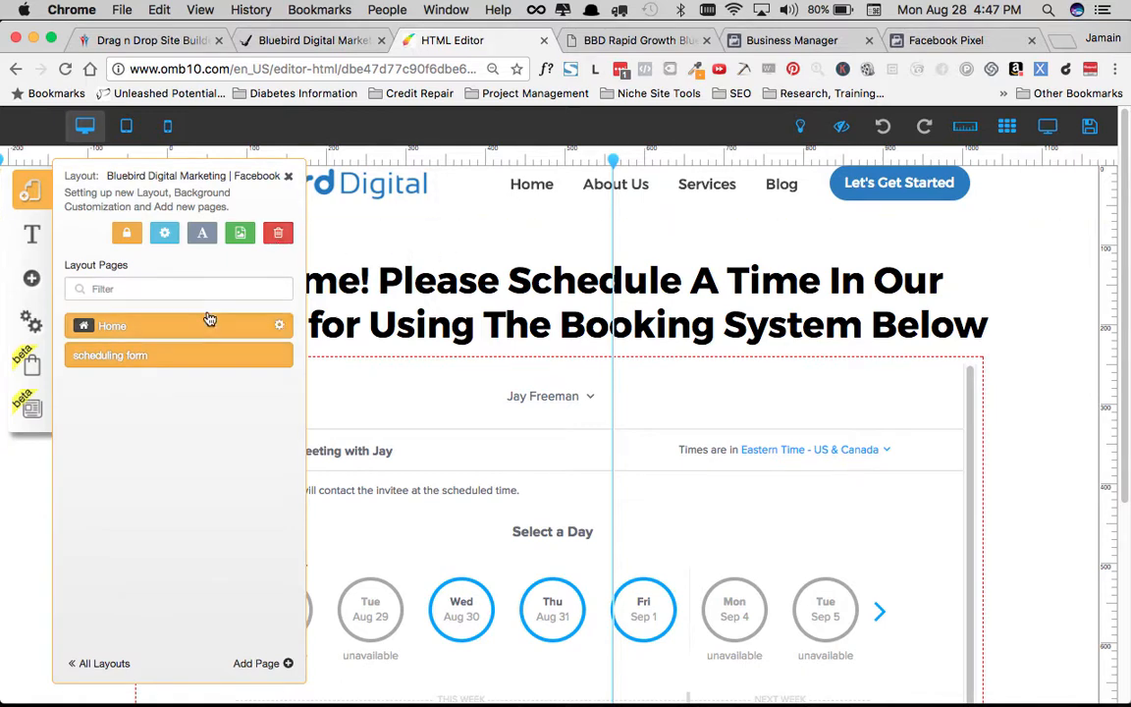
left_click(102, 663)
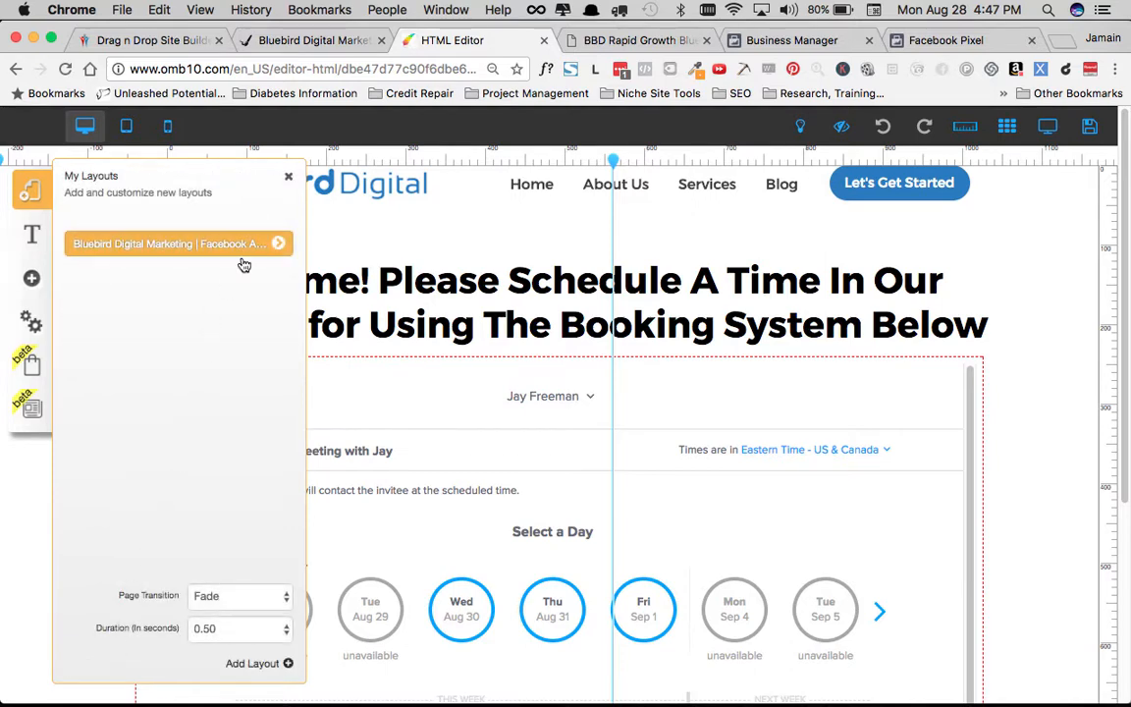
left_click(263, 246)
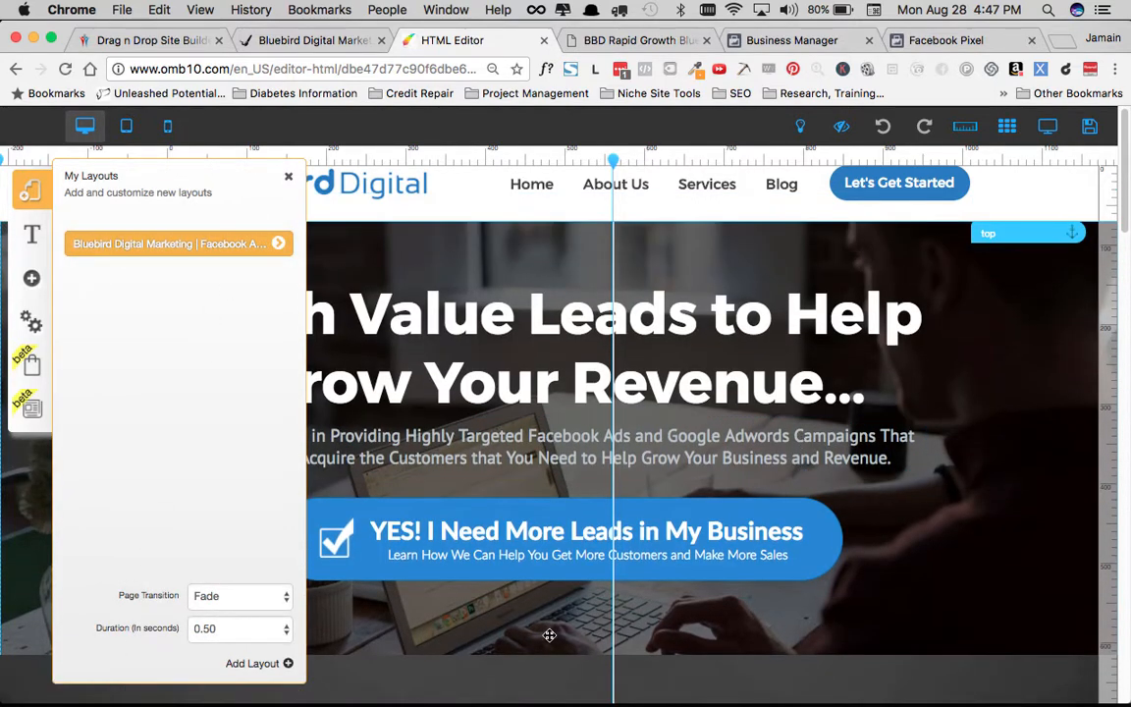
Show the Consultation Optin pop-up on the Home page and close it.
left_click(32, 270)
left_click(202, 244)
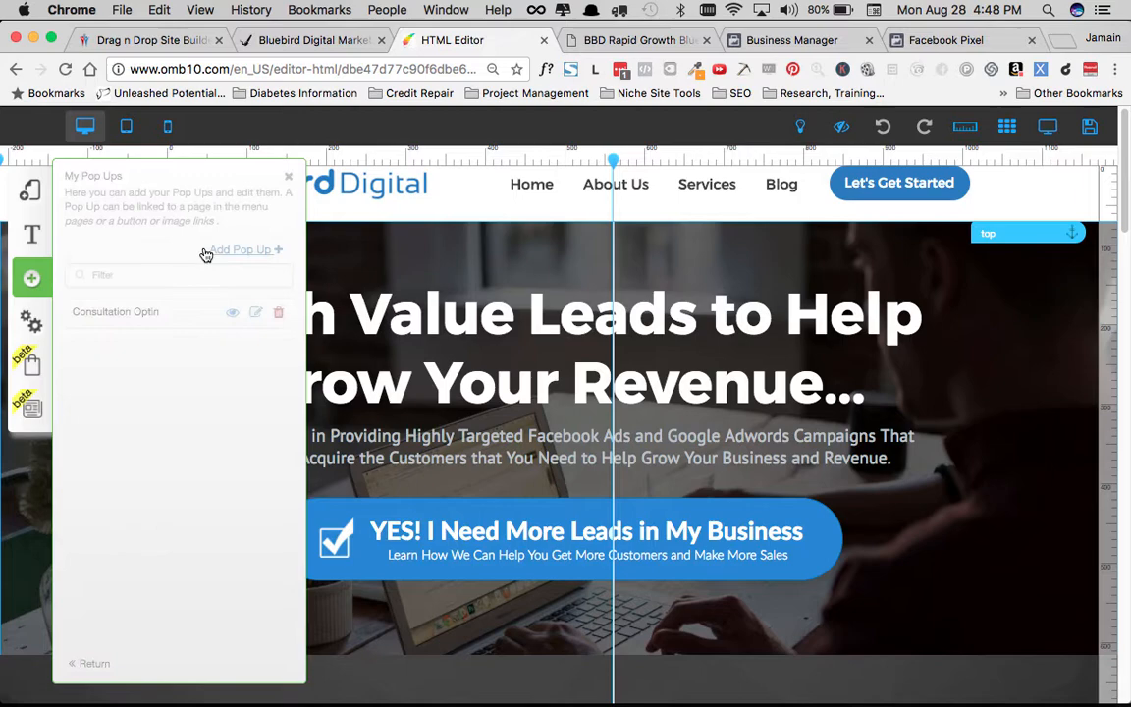
left_click(232, 314)
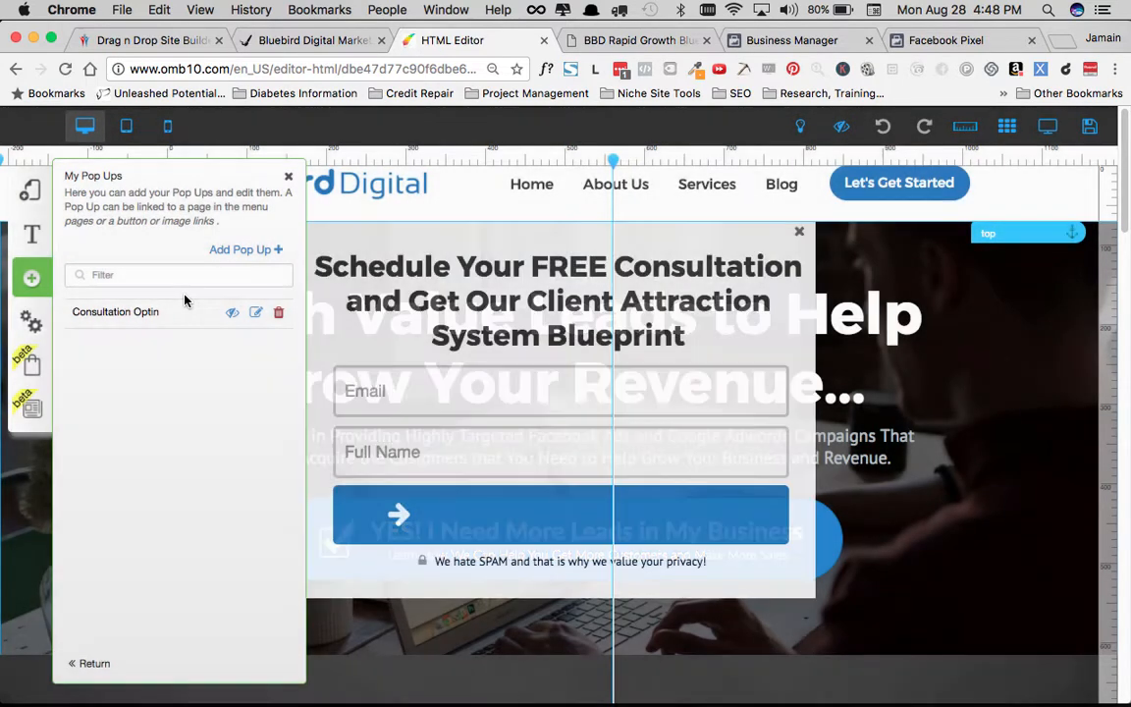
left_click(799, 232)
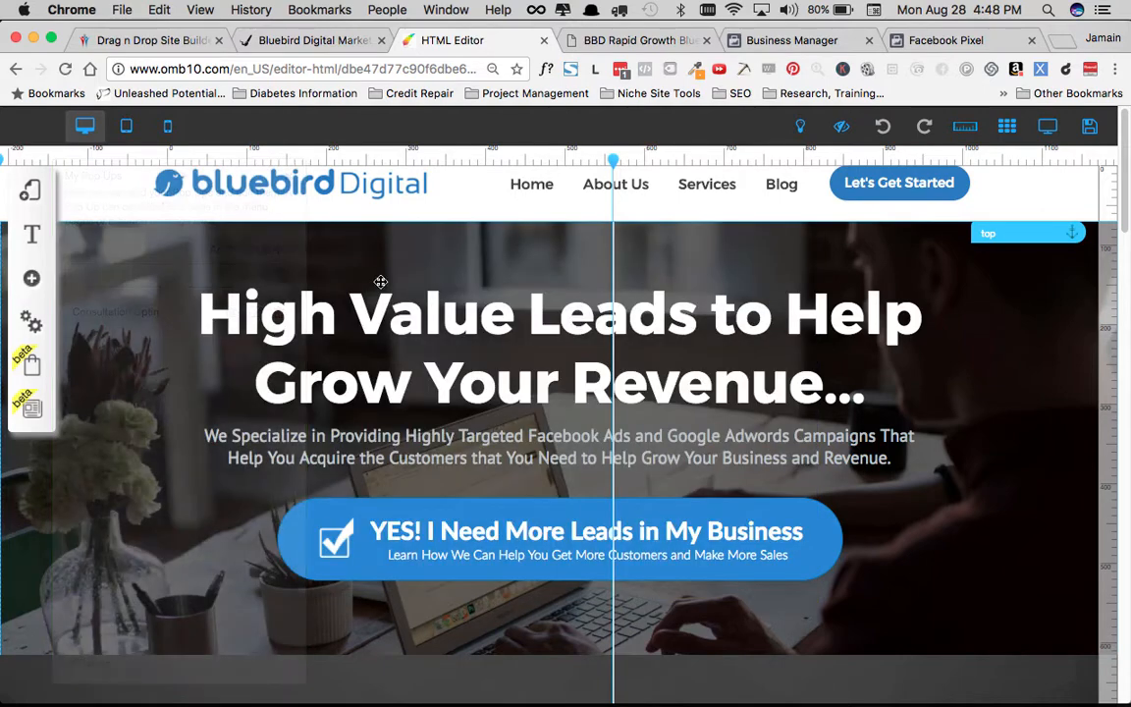
Open the scheduling form page's settings and go to its Page Head Scripts section.
left_click(30, 189)
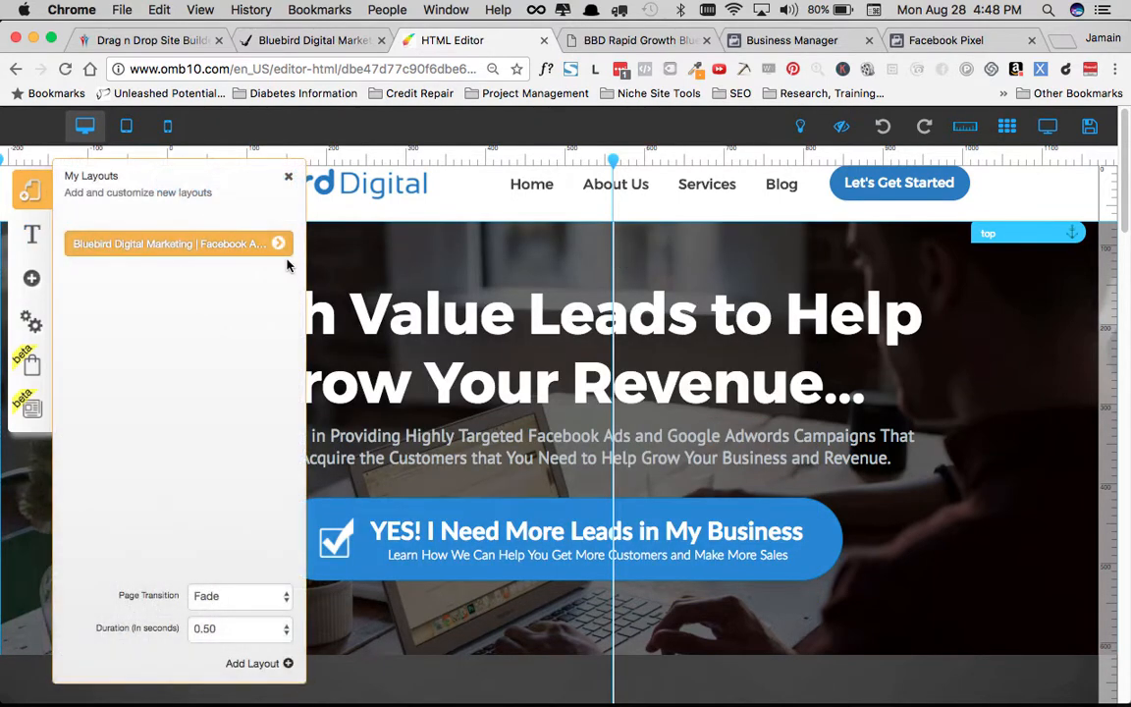
left_click(281, 245)
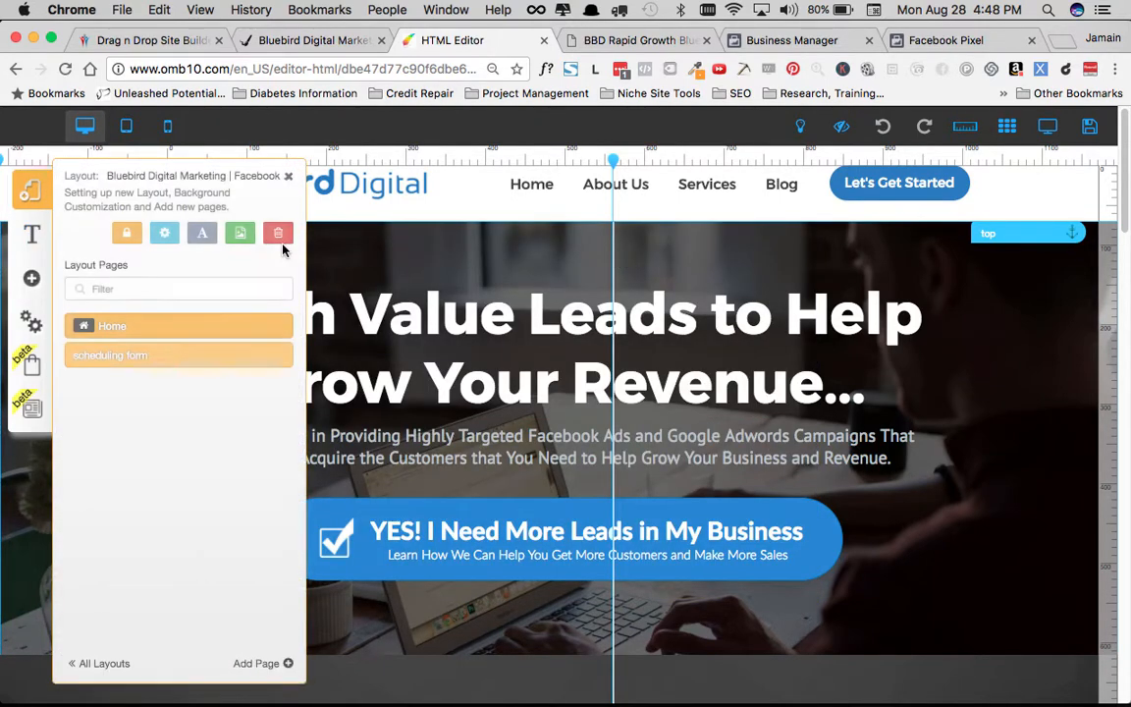
left_click(281, 359)
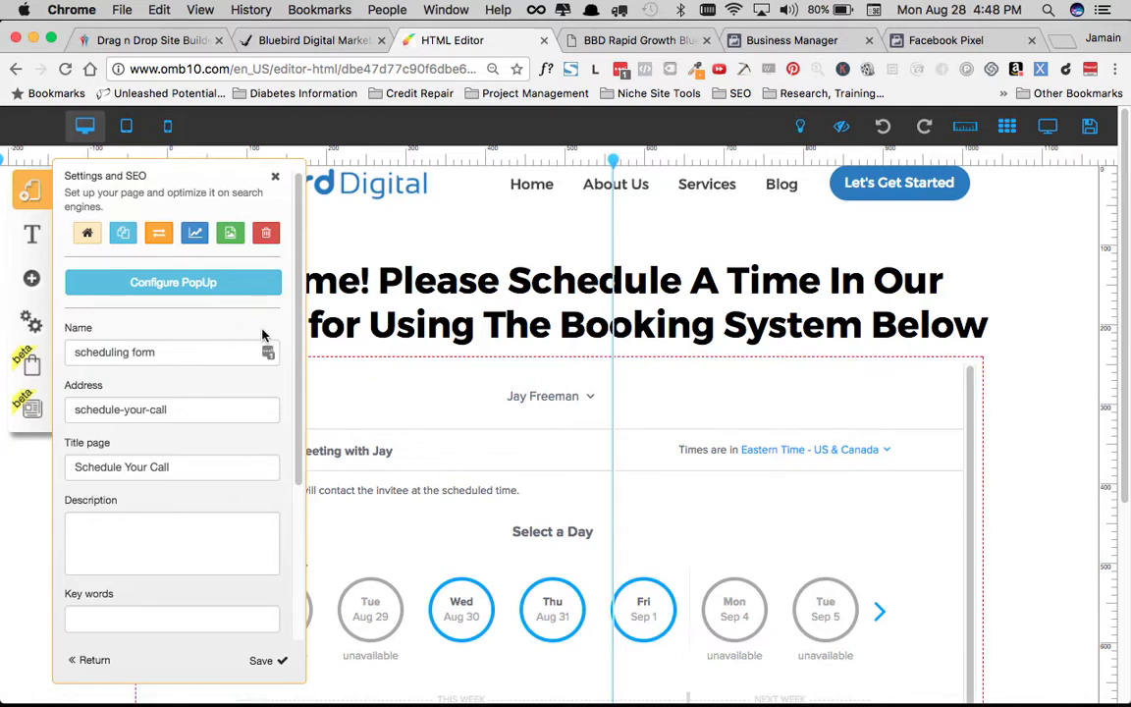
scroll(295, 427, "down", 5)
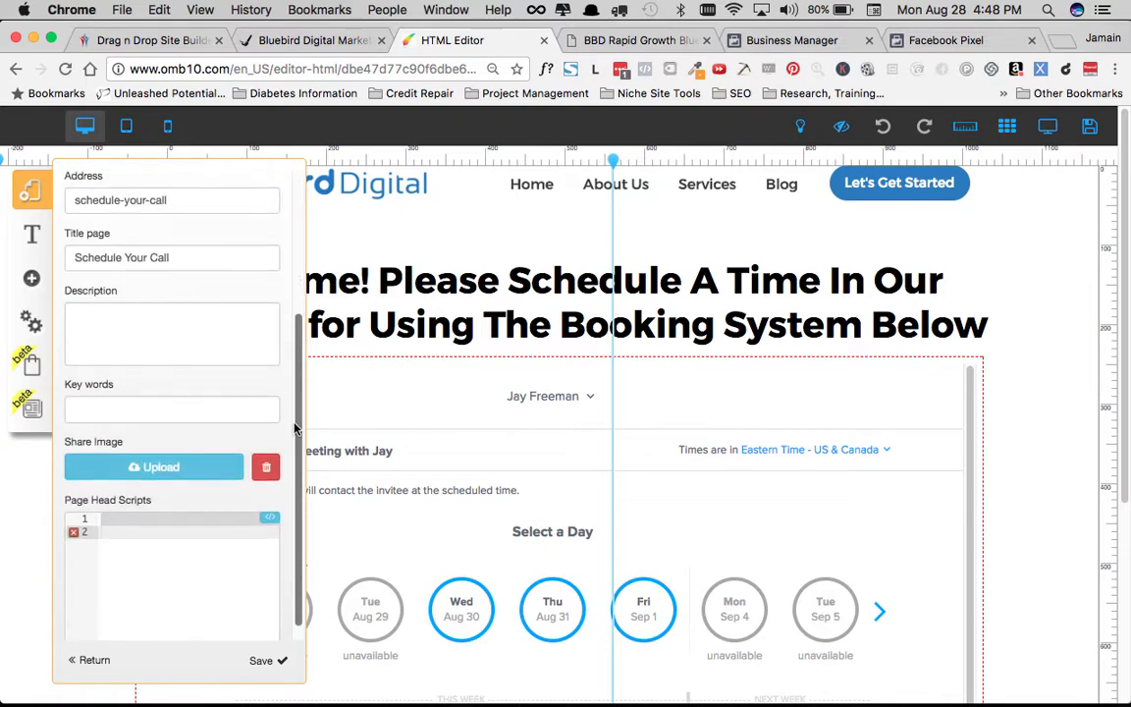
scroll(294, 427, "down", 1)
scroll(295, 427, "up", 3)
scroll(294, 427, "down", 3)
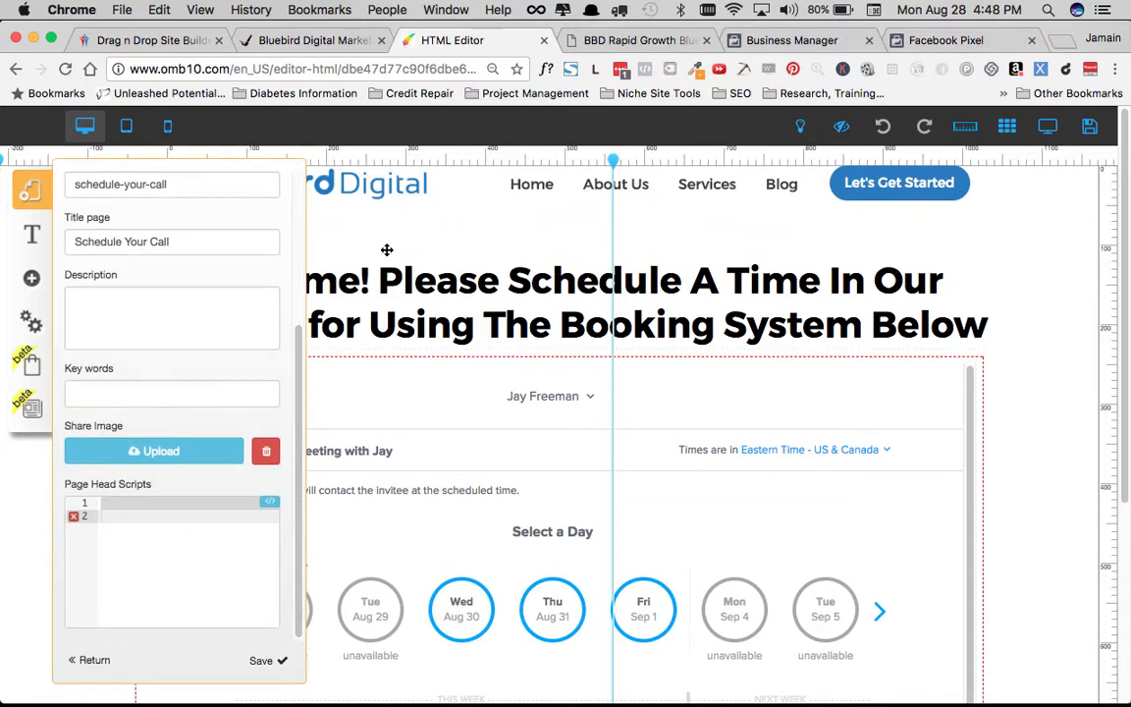
Switch to the Facebook Pixel setup and continue from the code installation to the list of events to track.
left_click(943, 41)
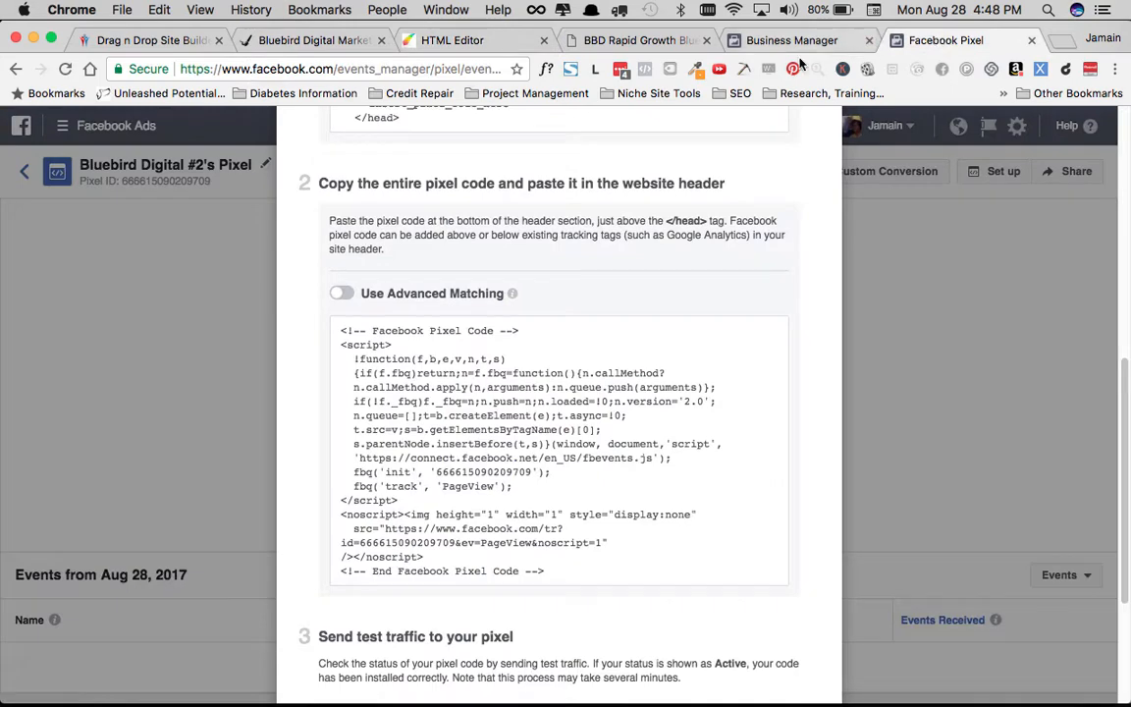
left_click(523, 463)
scroll(491, 530, "down", 5)
left_click(796, 644)
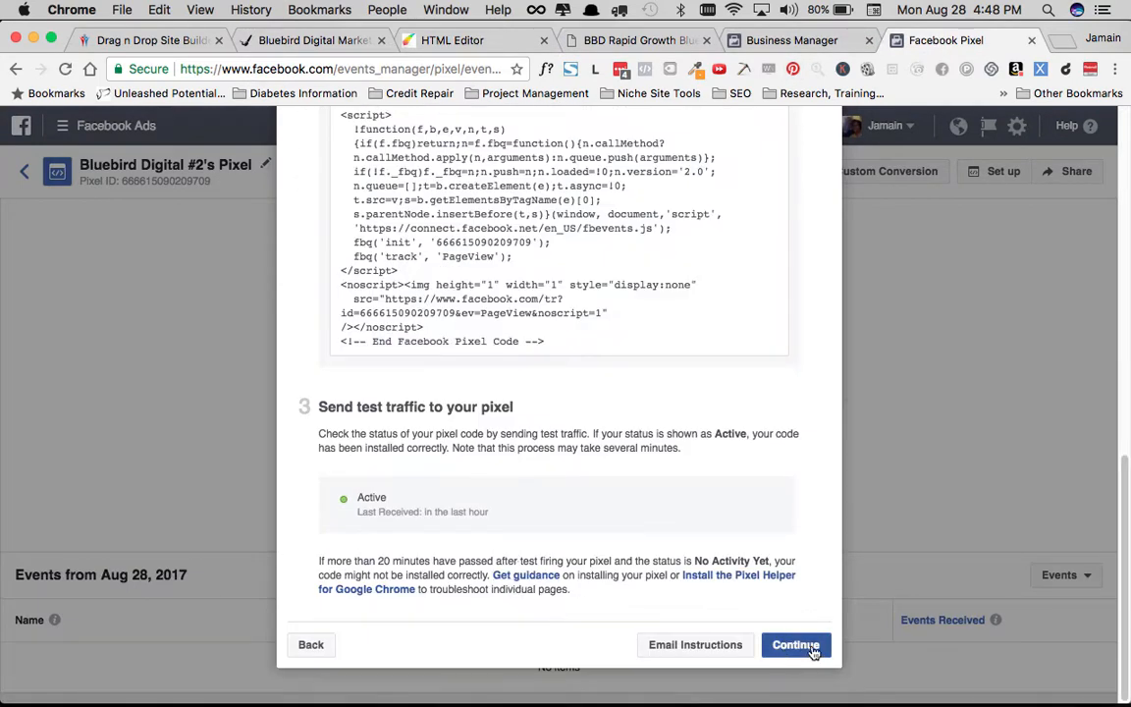
scroll(457, 424, "down", 3)
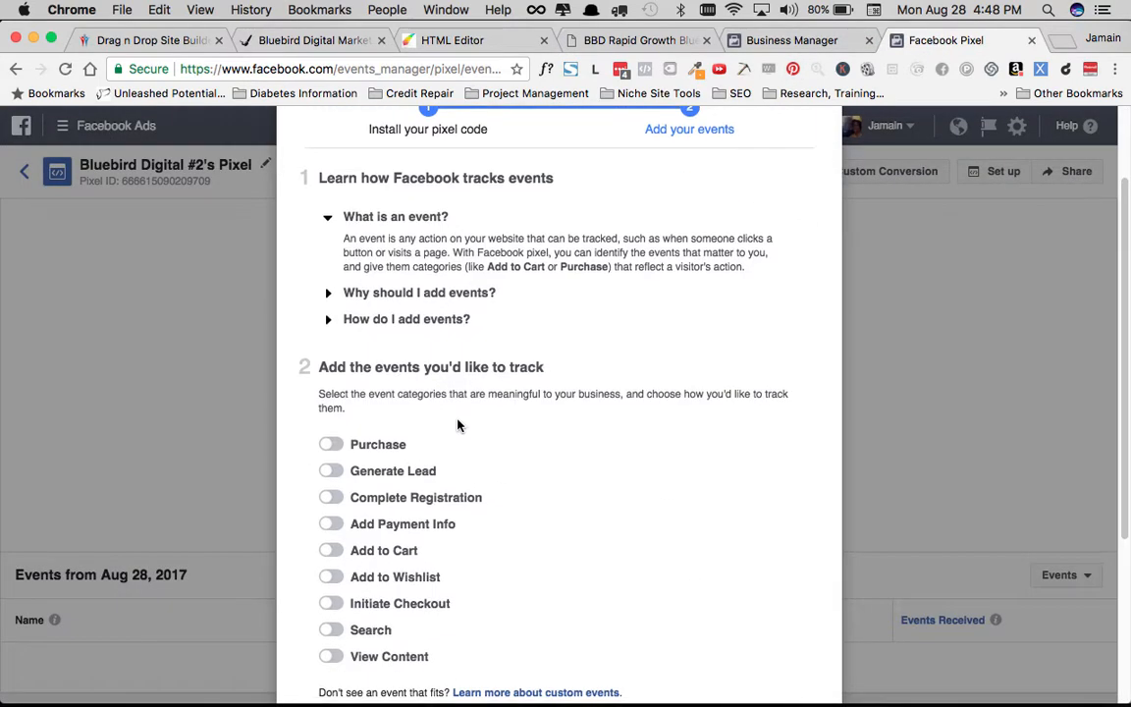
scroll(461, 294, "down", 1)
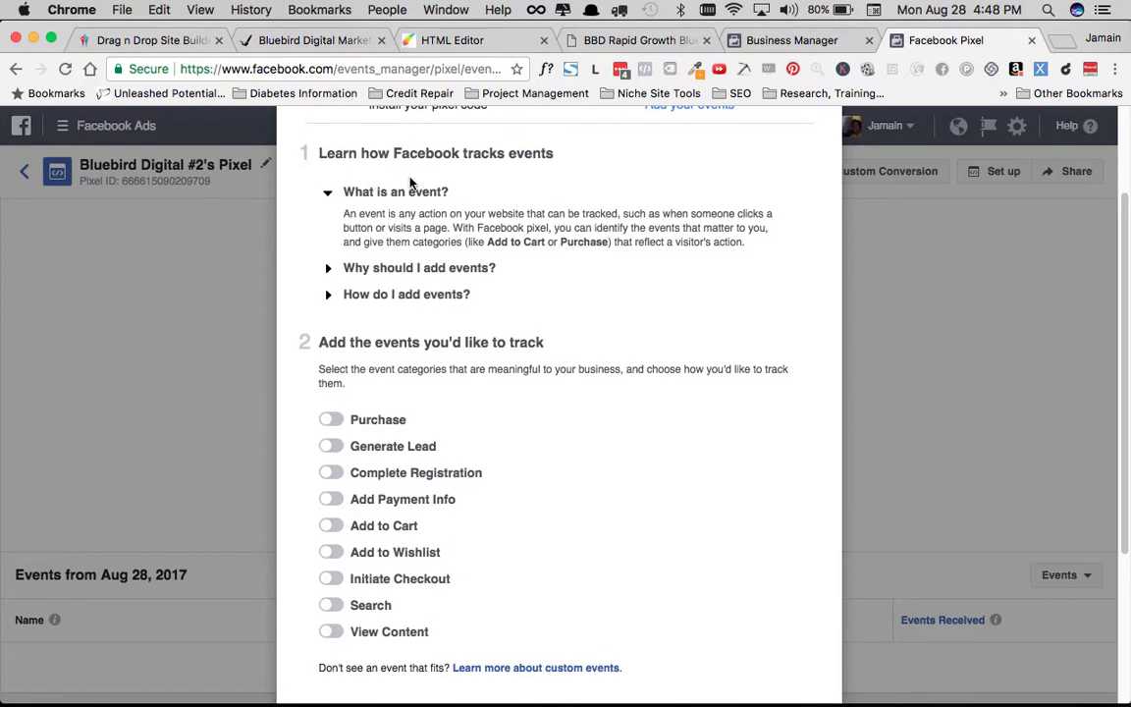
scroll(422, 363, "down", 5)
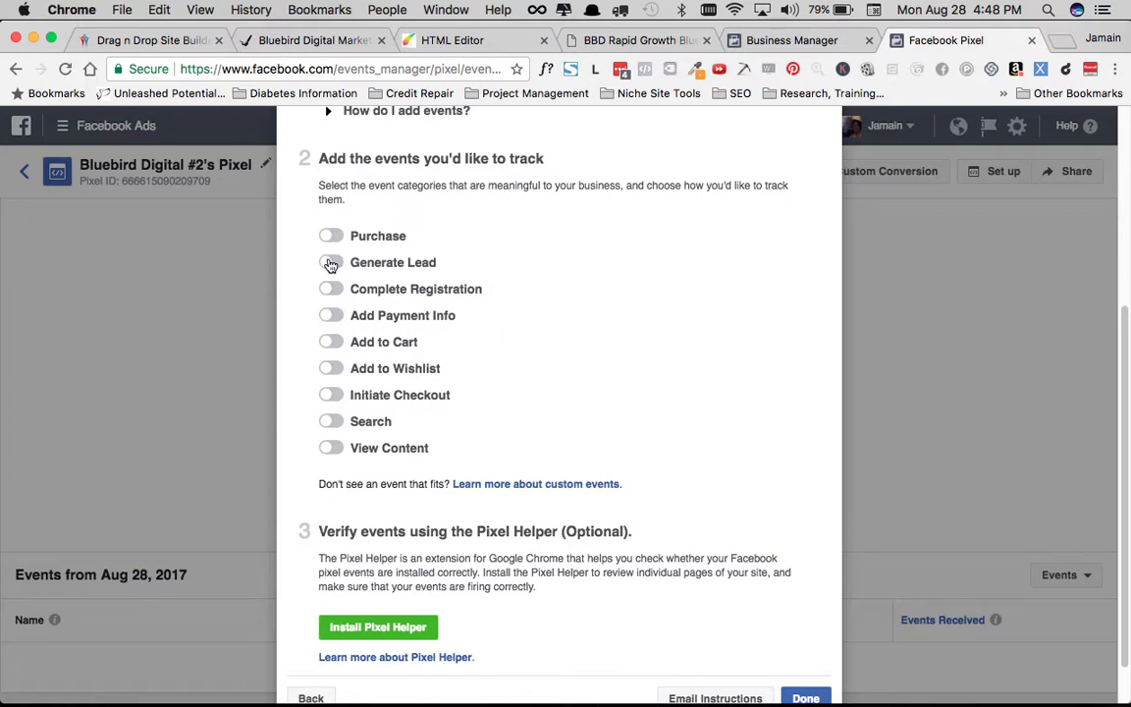
Try the Generate Lead event, leave it off and enable Complete Registration.
left_click(331, 265)
left_click(331, 263)
left_click(330, 290)
left_click(330, 292)
left_click(331, 291)
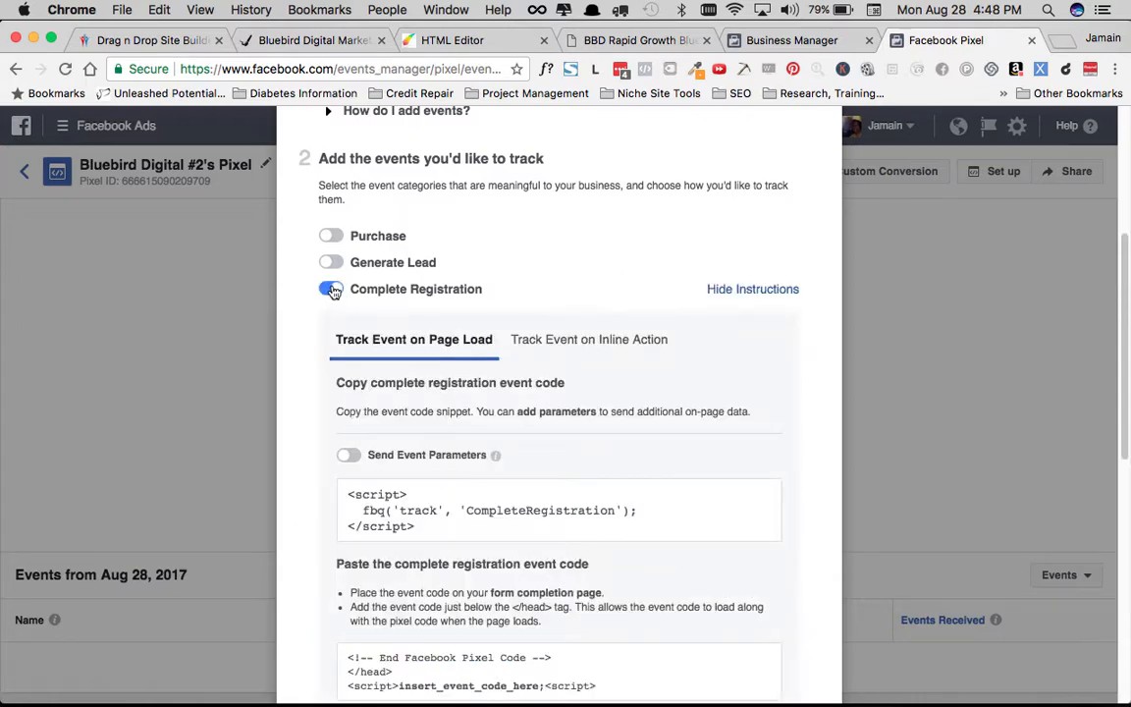
Copy the Complete Registration event code for tracking on page load.
left_click(419, 530)
scroll(478, 525, "down", 3)
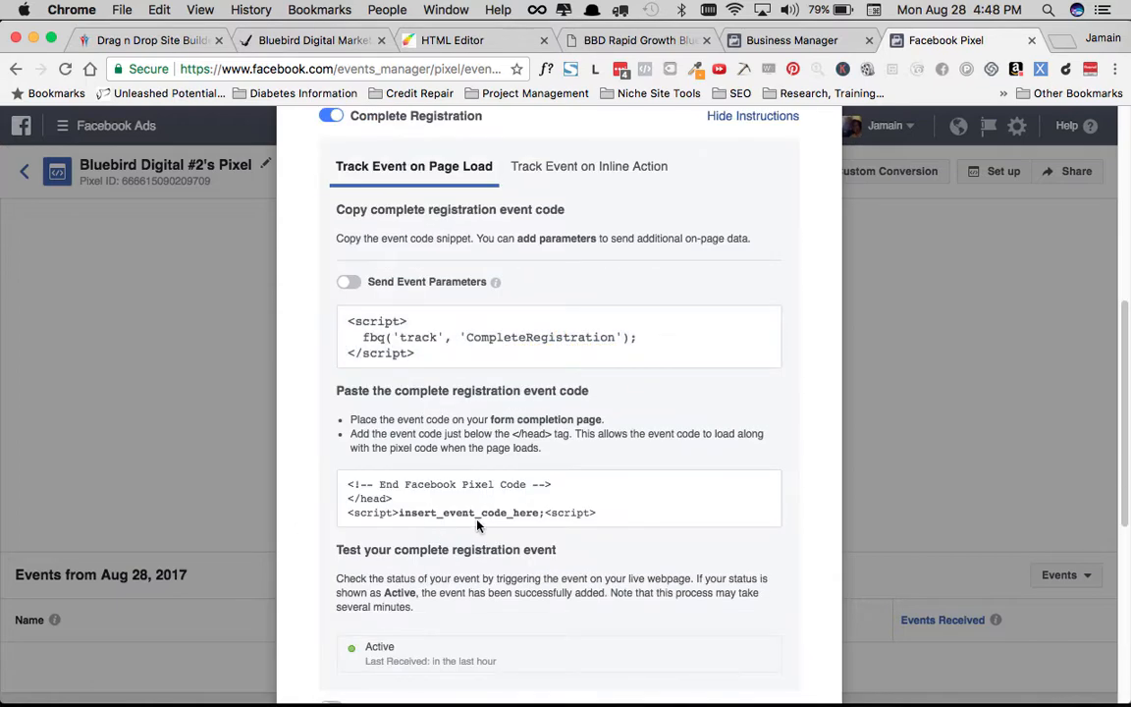
left_click(469, 357)
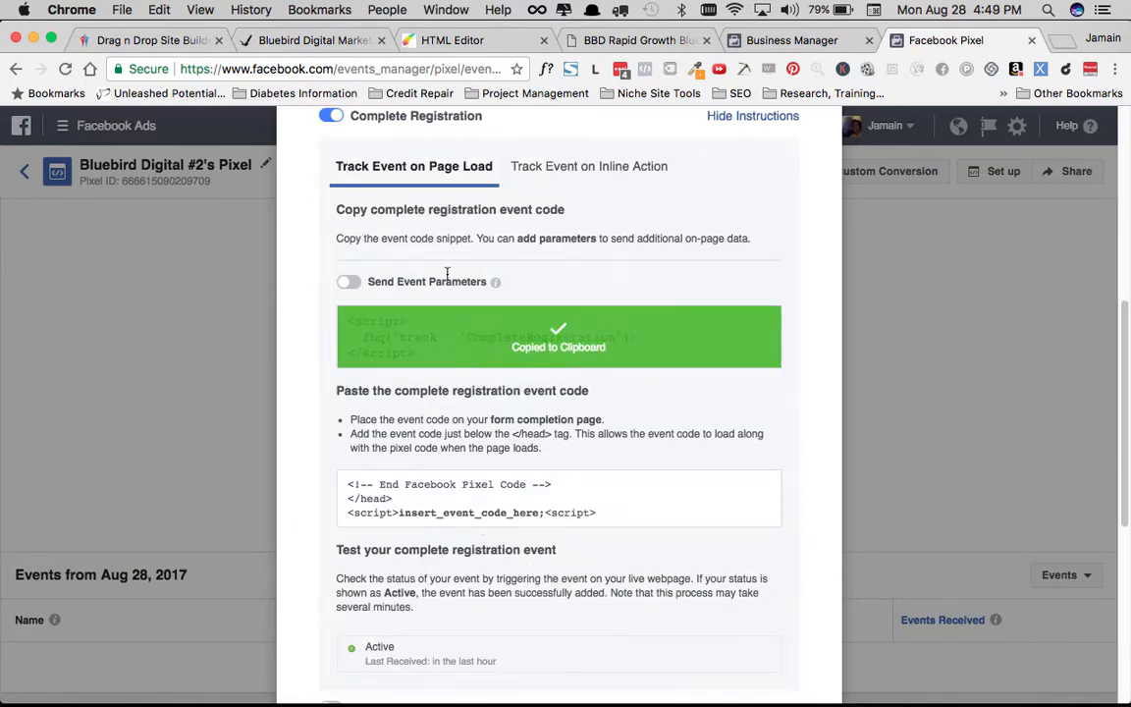
scroll(427, 167, "up", 1)
Paste the CompleteRegistration script into the scheduling form page's head scripts and save the page settings.
left_click(412, 41)
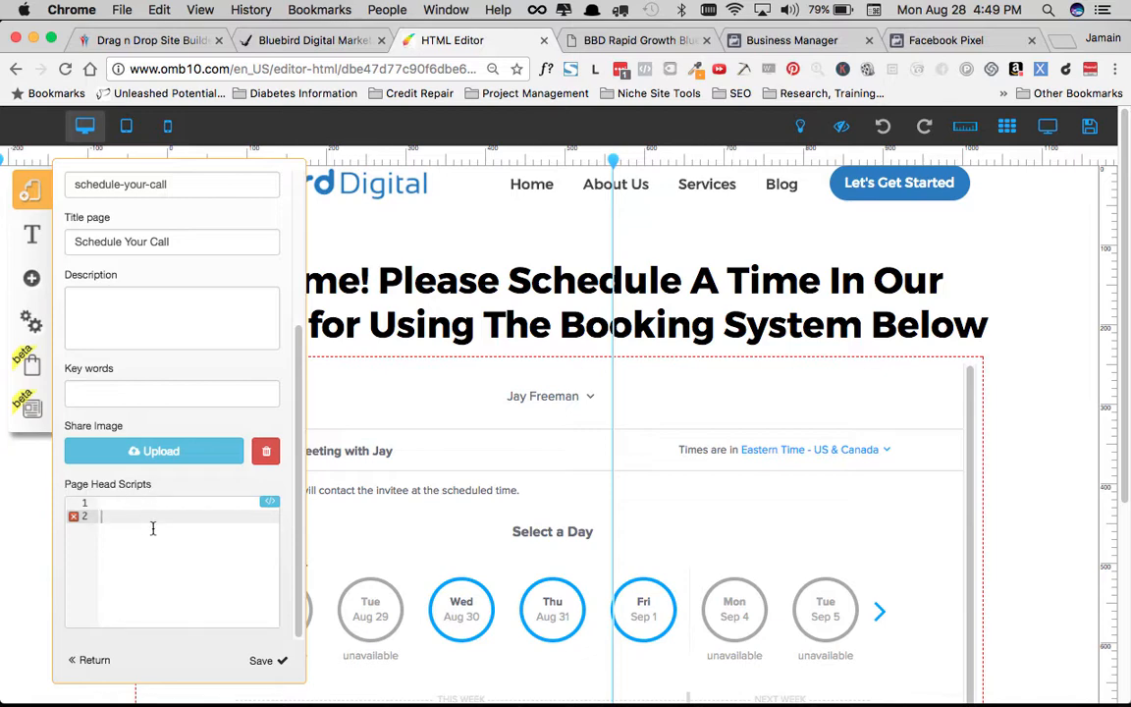
key("super+v")
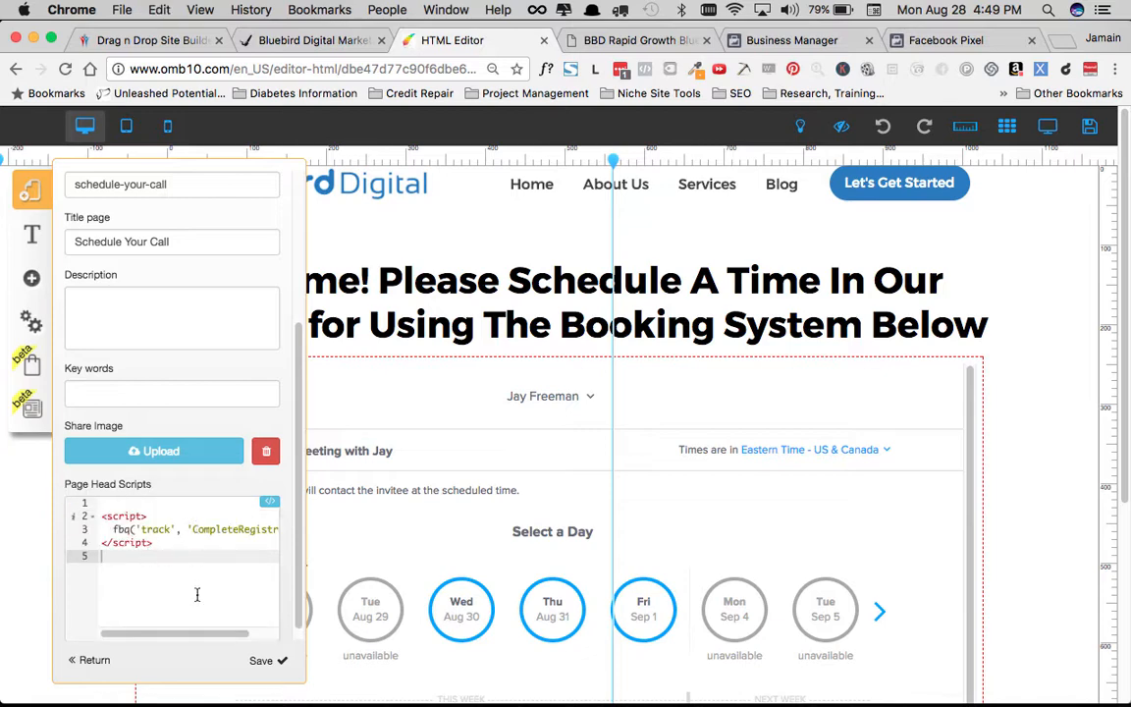
mouse_move(191, 634)
left_mouse_down()
mouse_move(252, 631)
mouse_move(177, 628)
left_mouse_up()
left_click(263, 661)
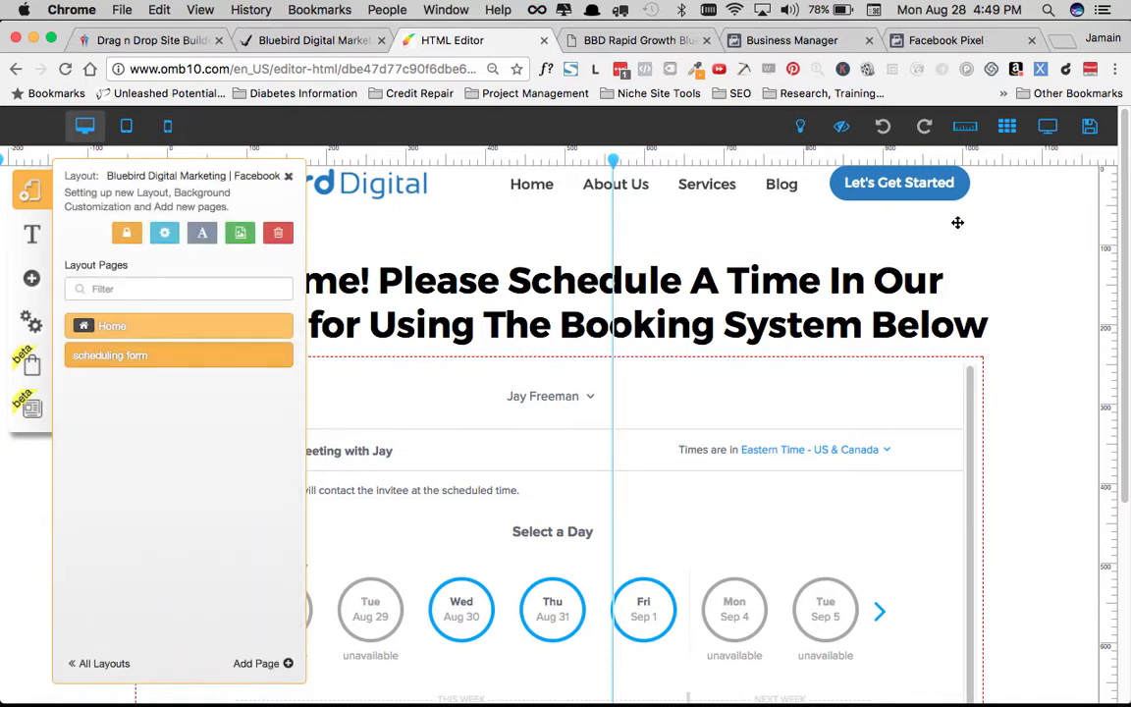
Save the site changes and close the layout settings.
left_click(1090, 127)
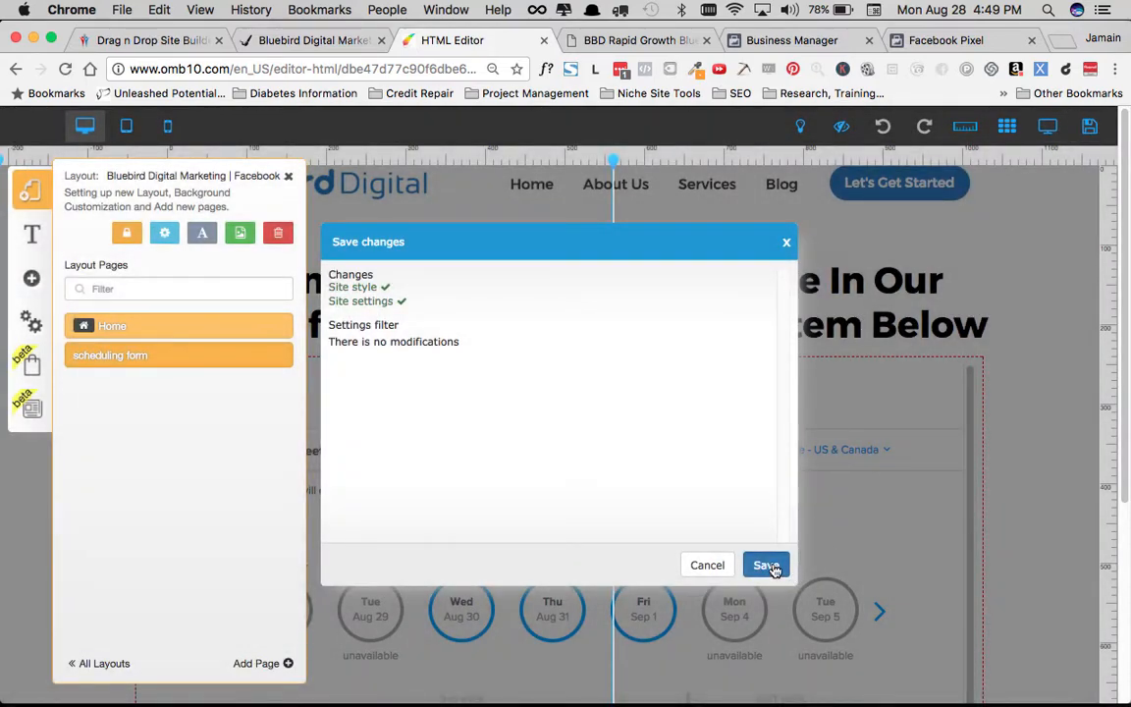
left_click(772, 567)
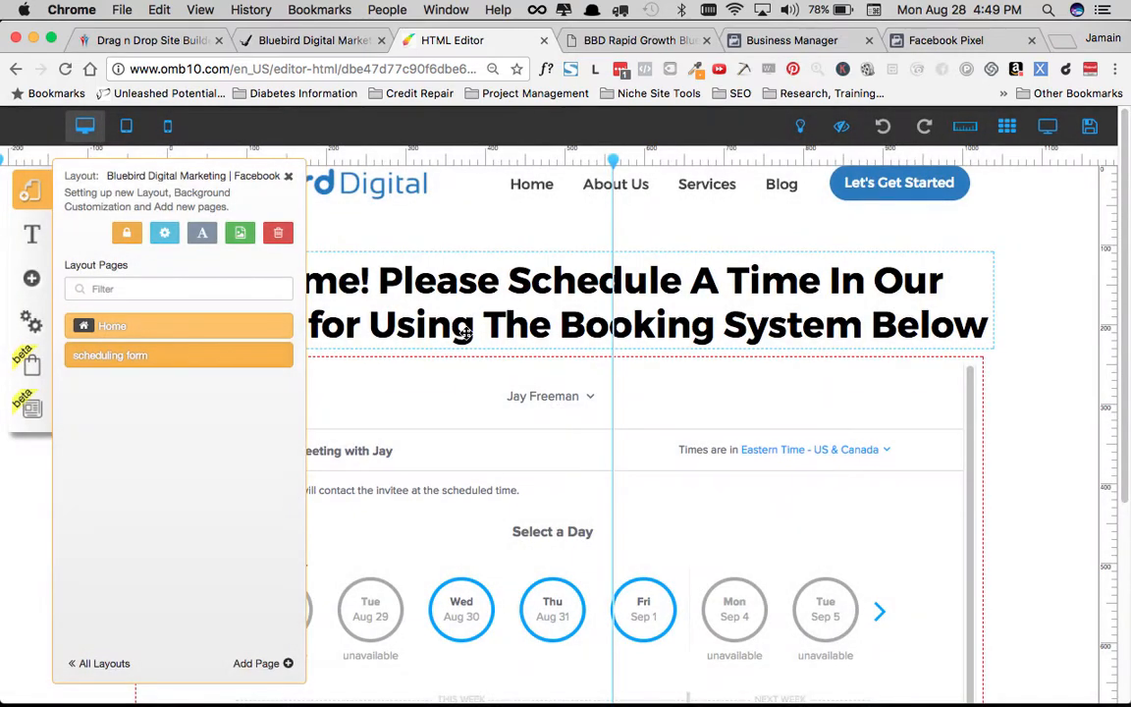
left_click(1065, 263)
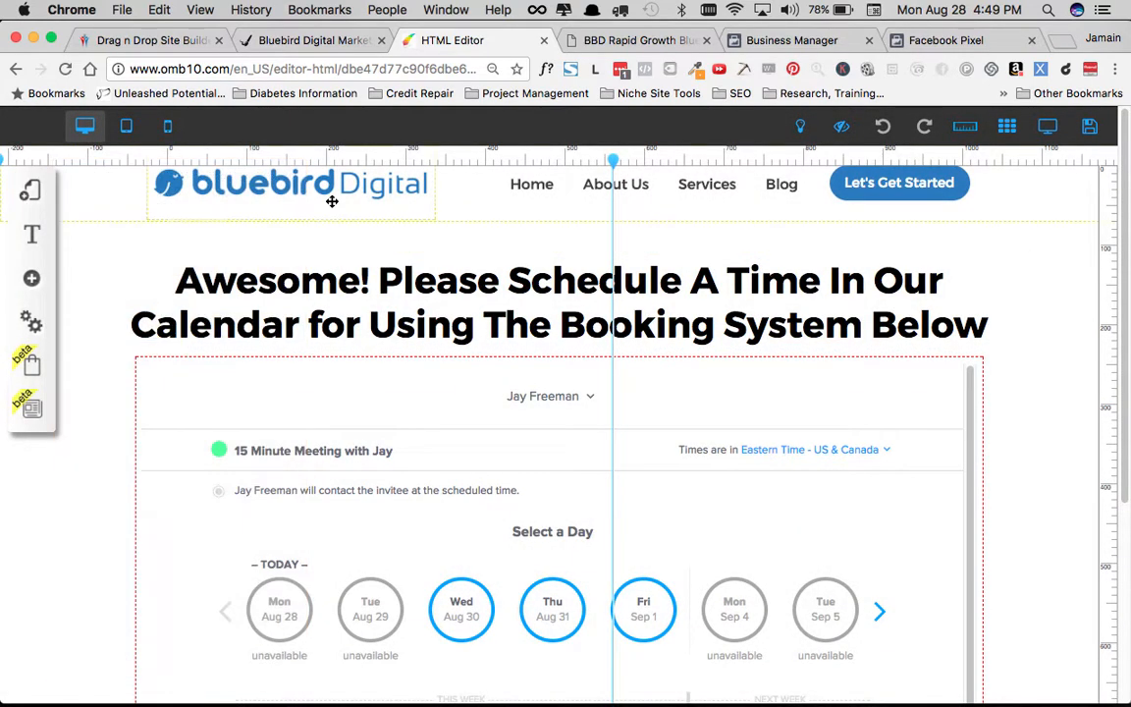
left_click(267, 42)
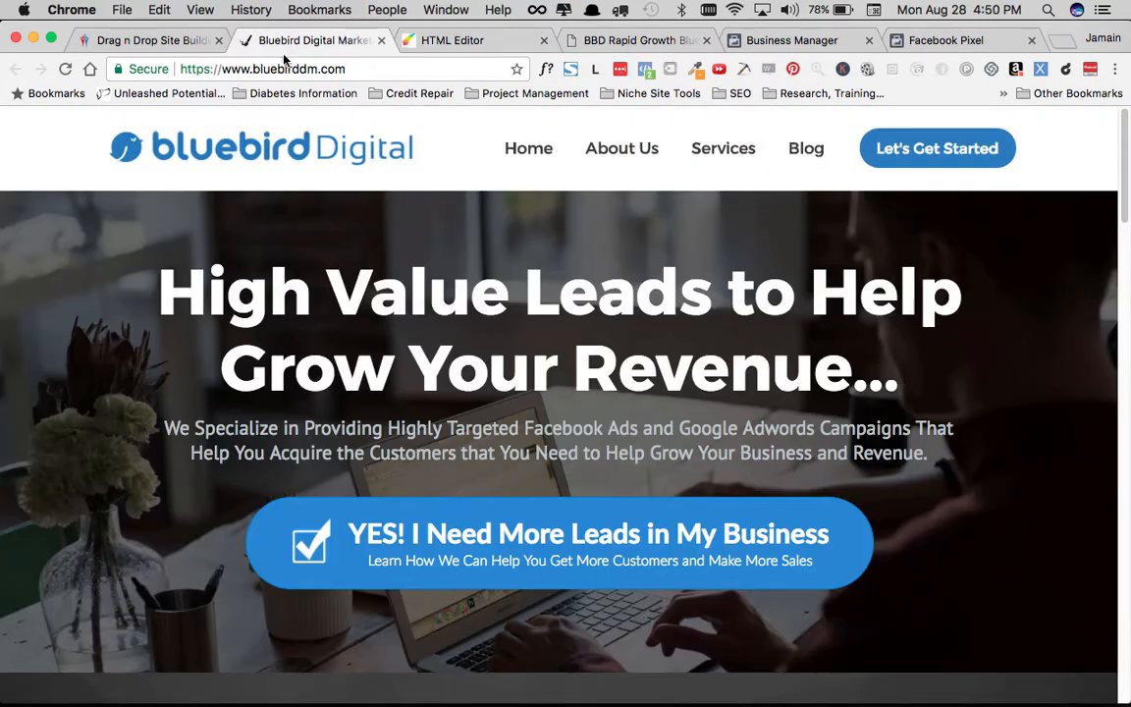
left_click(364, 69)
left_click(365, 70)
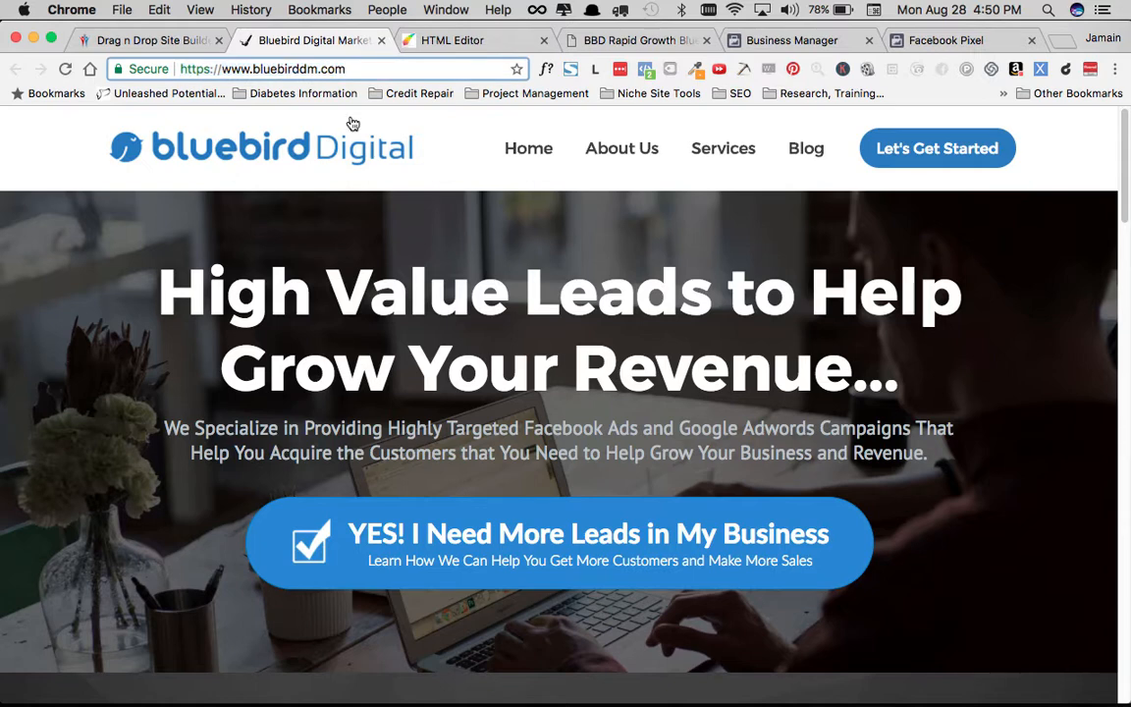
type("/scu")
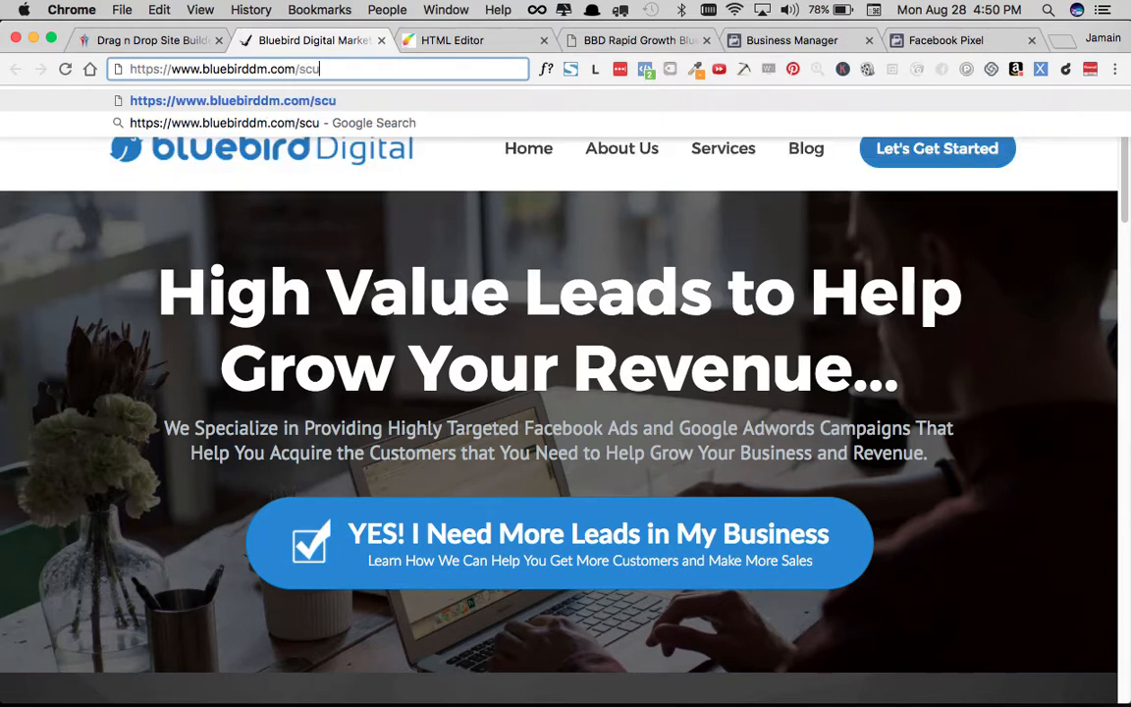
key("BackSpace")
type("hedule")
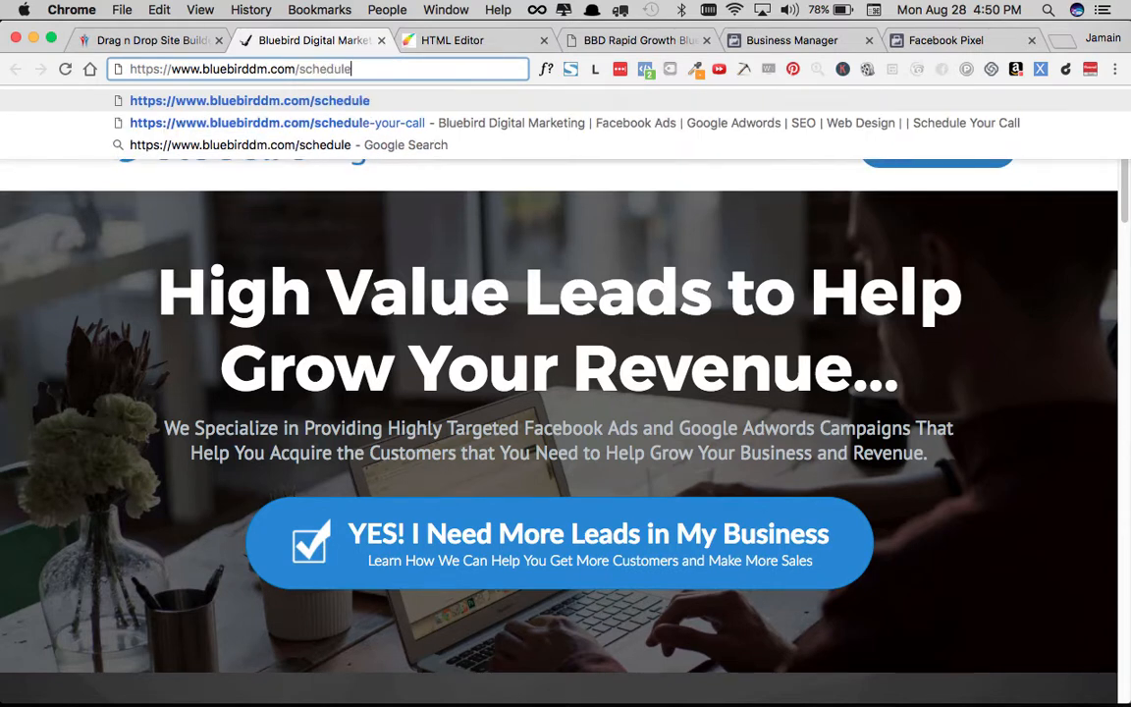
type("-your")
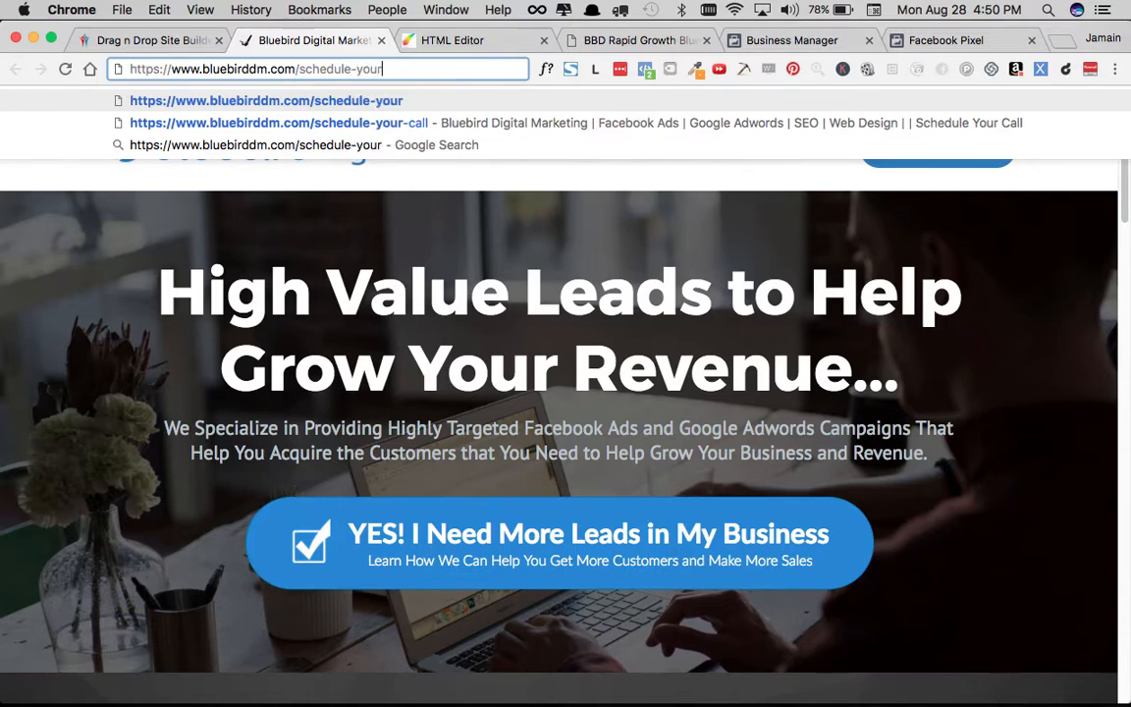
type("-call")
key("Return")
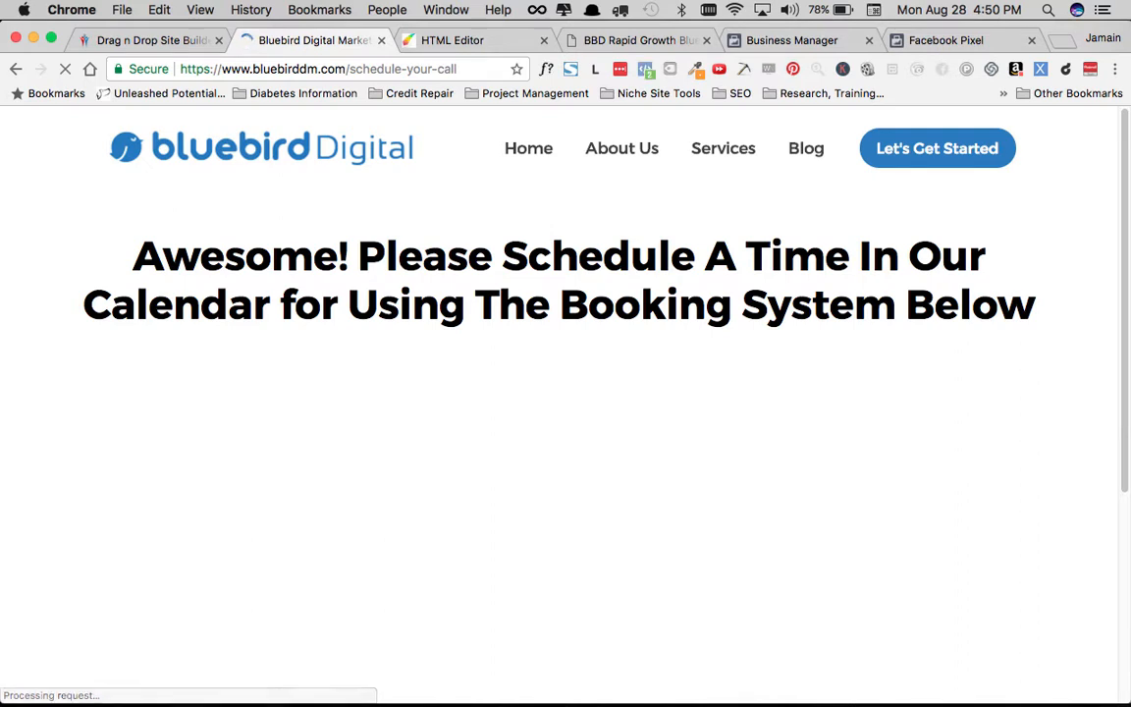
Inspect the CompleteRegistration event details in Facebook Pixel Helper and switch back to the Facebook Pixel setup.
left_click(647, 71)
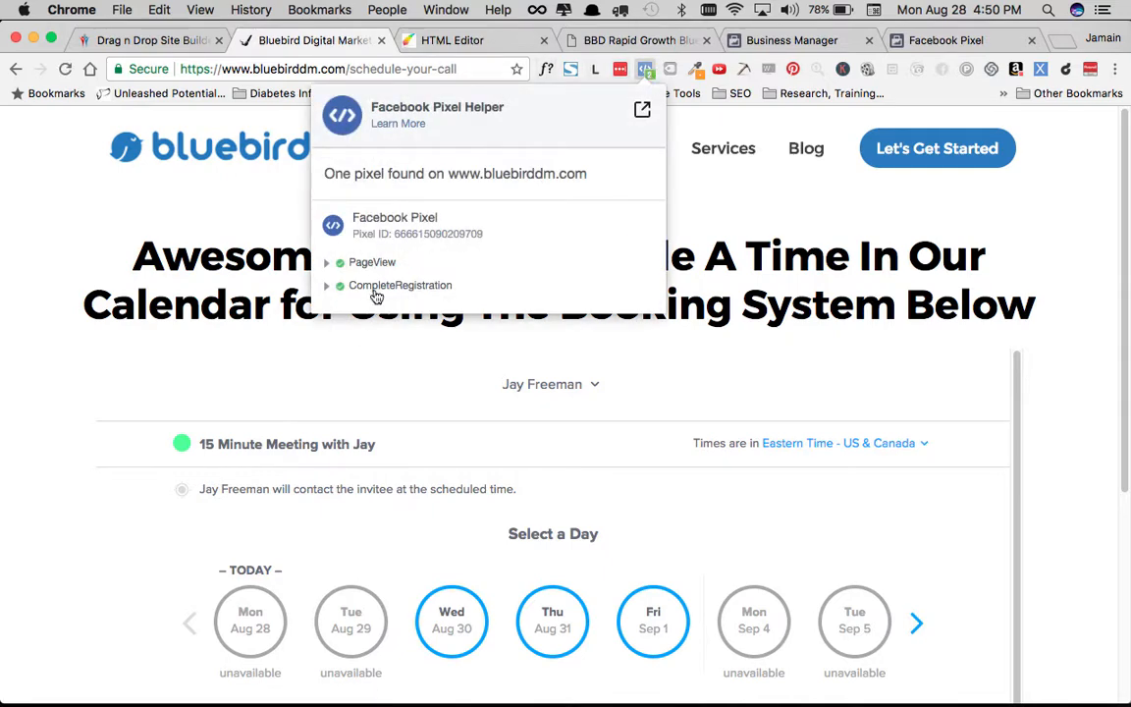
left_click(327, 285)
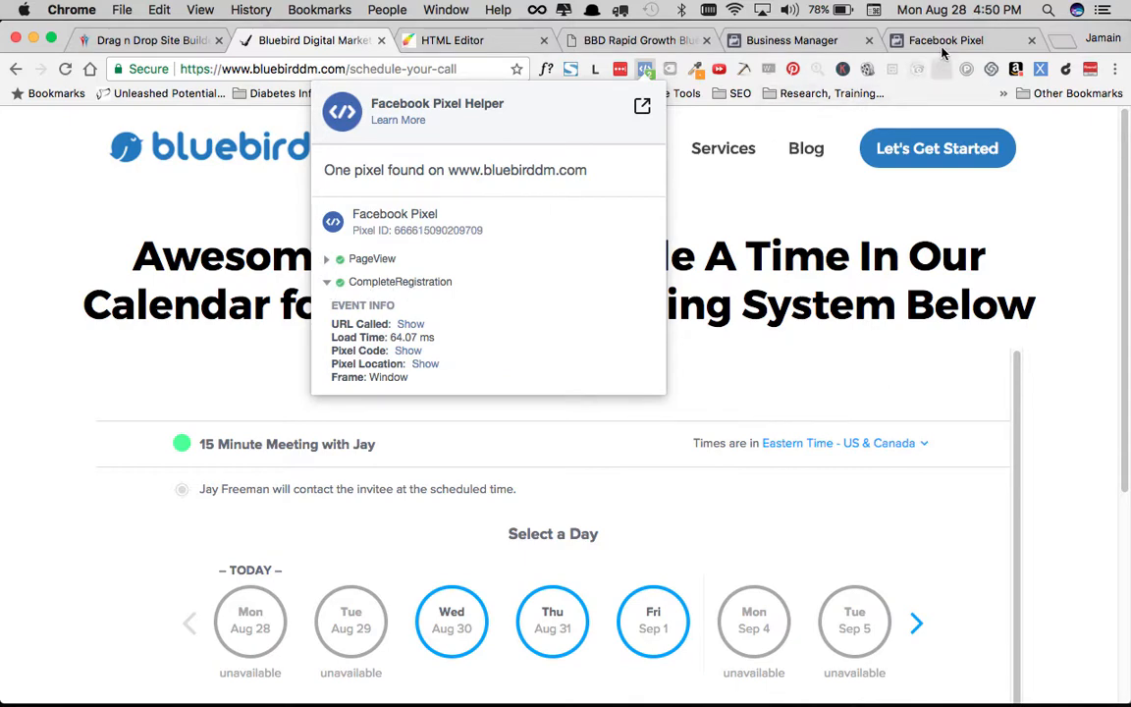
left_click(898, 42)
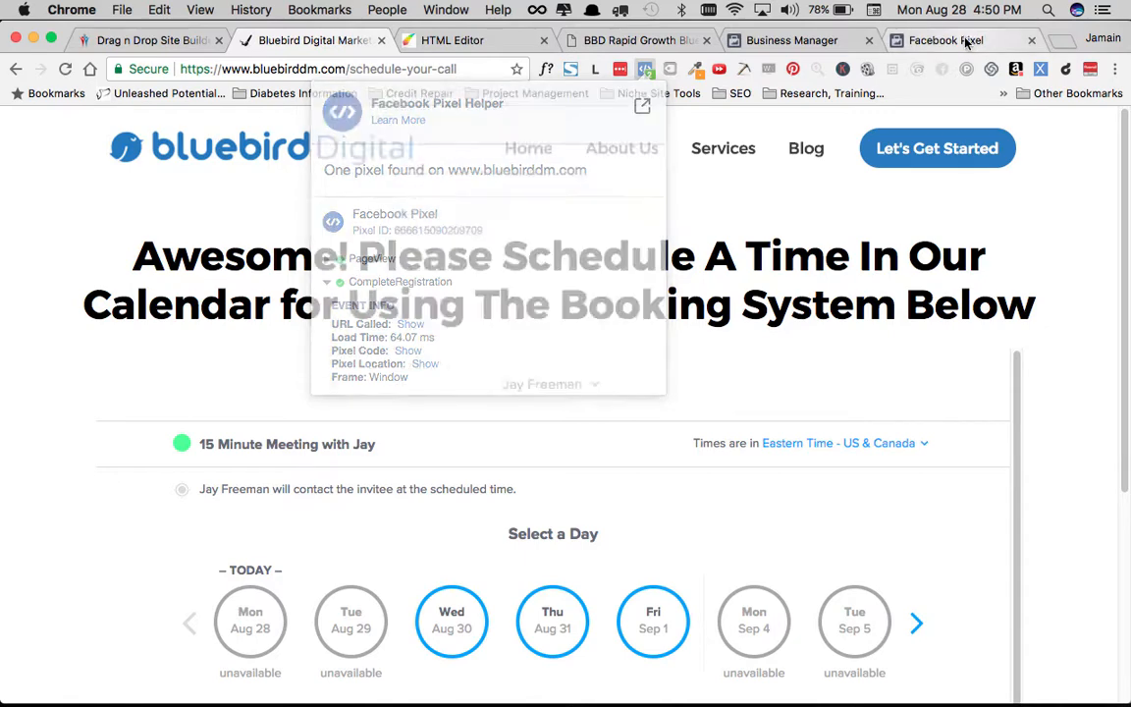
Finish the pixel event setup and reload the Bluebird Digital #2 pixel page.
scroll(603, 579, "down", 5)
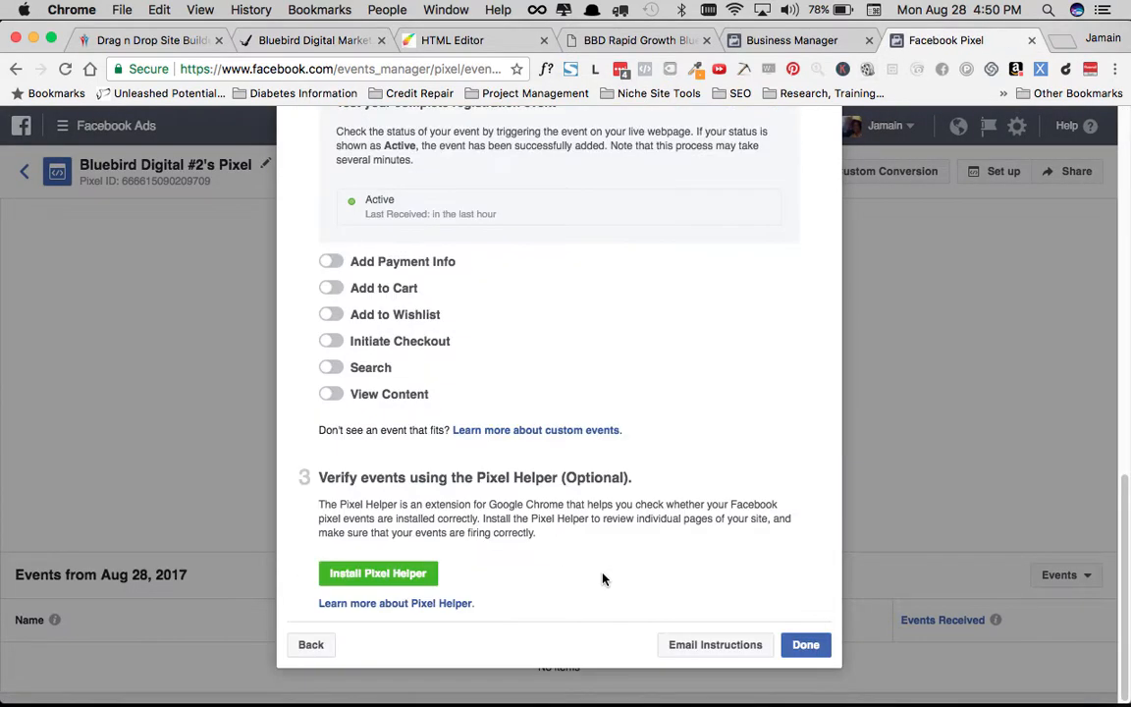
left_click(806, 645)
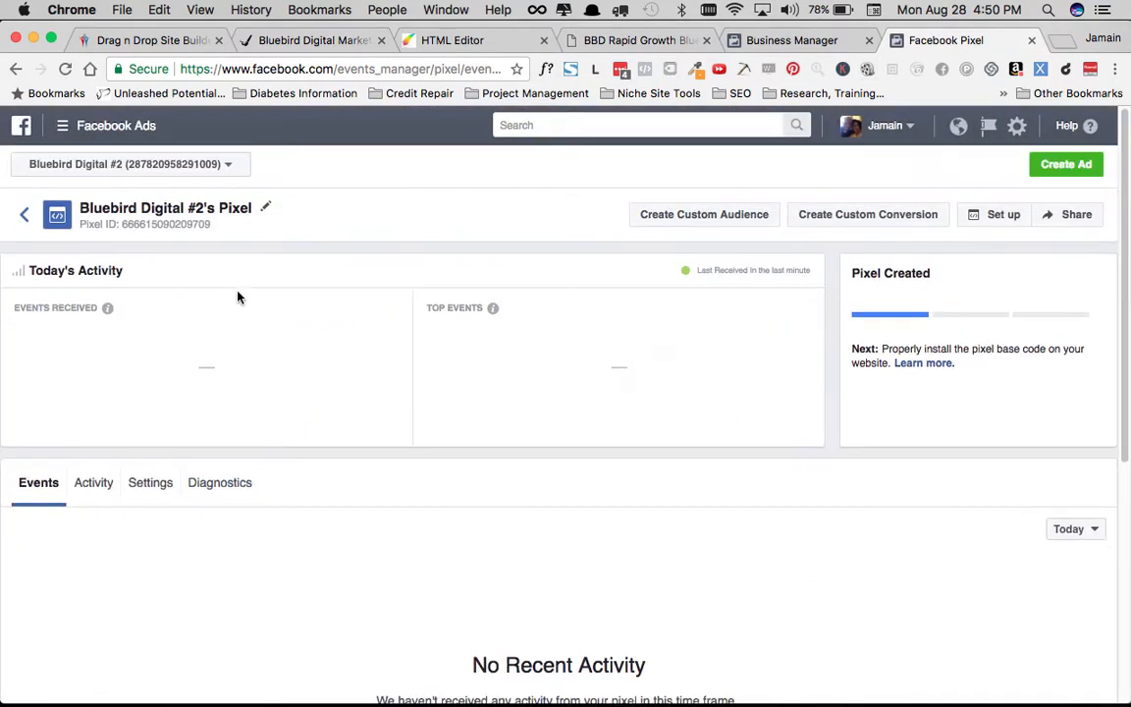
left_click(66, 70)
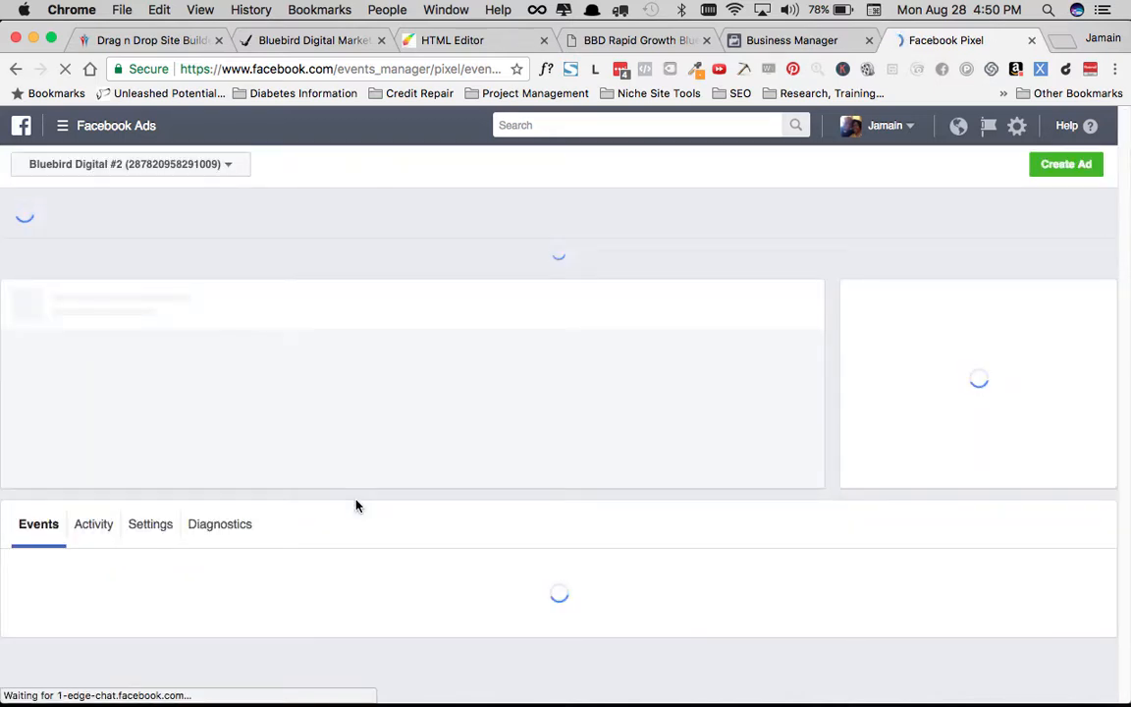
Review the pixel's activity graph and the status of the PageView and CompleteRegistration events.
scroll(635, 558, "down", 1)
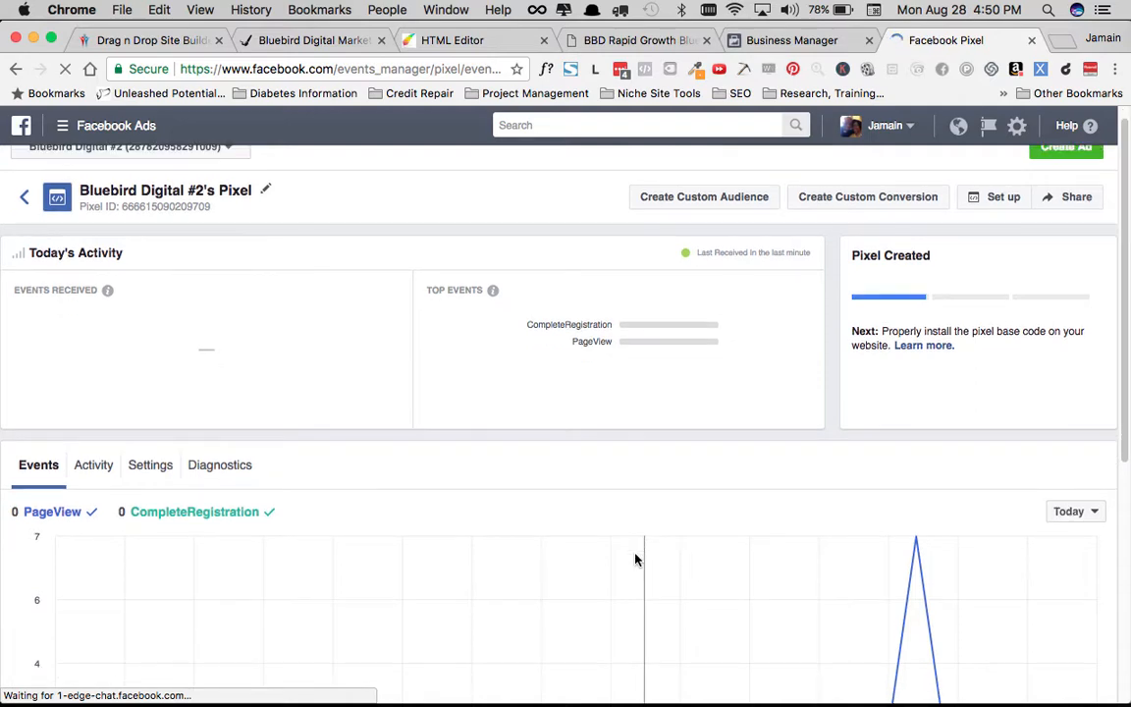
scroll(635, 560, "down", 5)
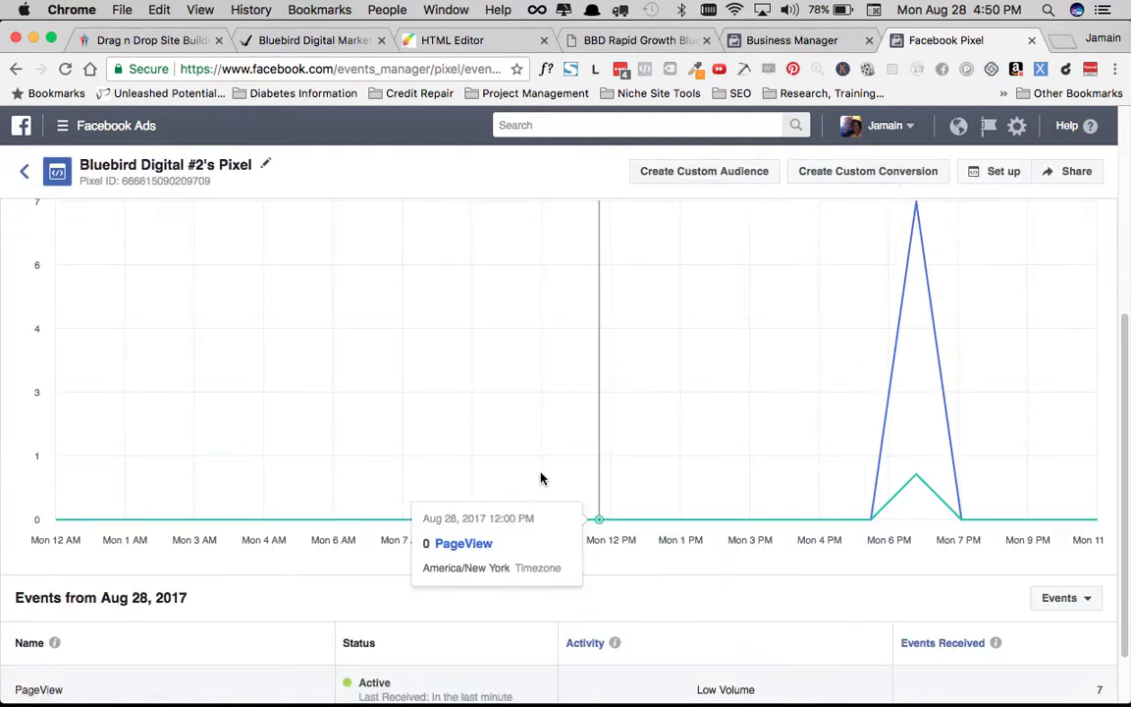
scroll(542, 491, "down", 1)
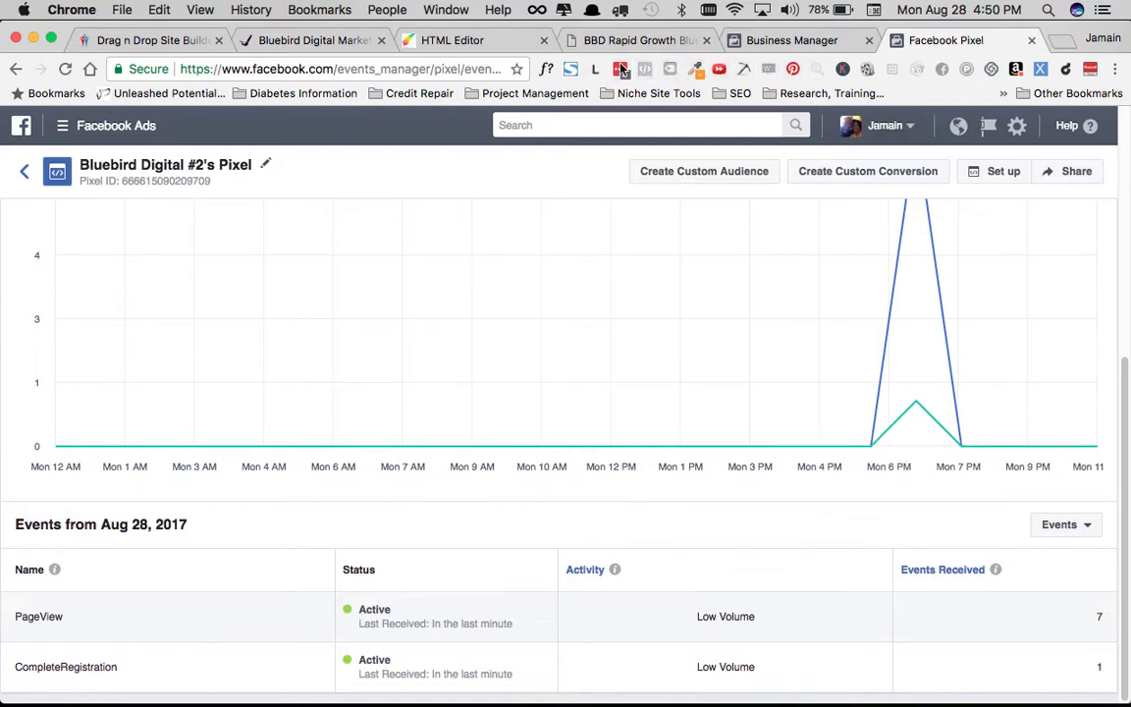
left_click(592, 42)
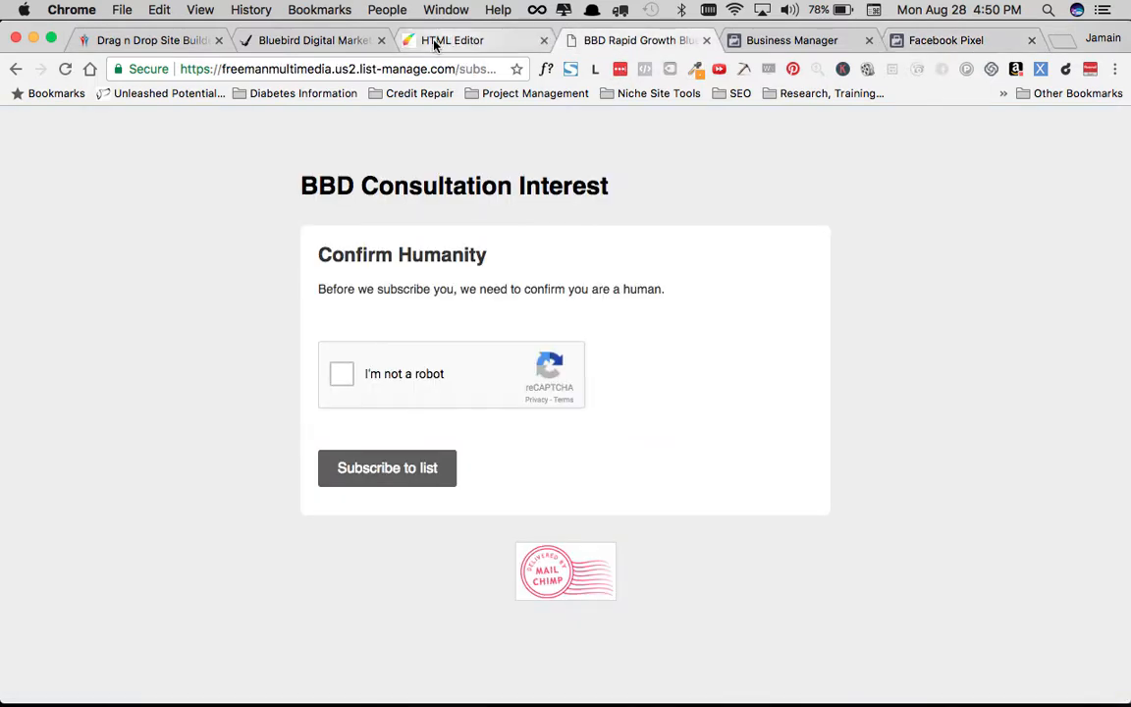
left_click(334, 44)
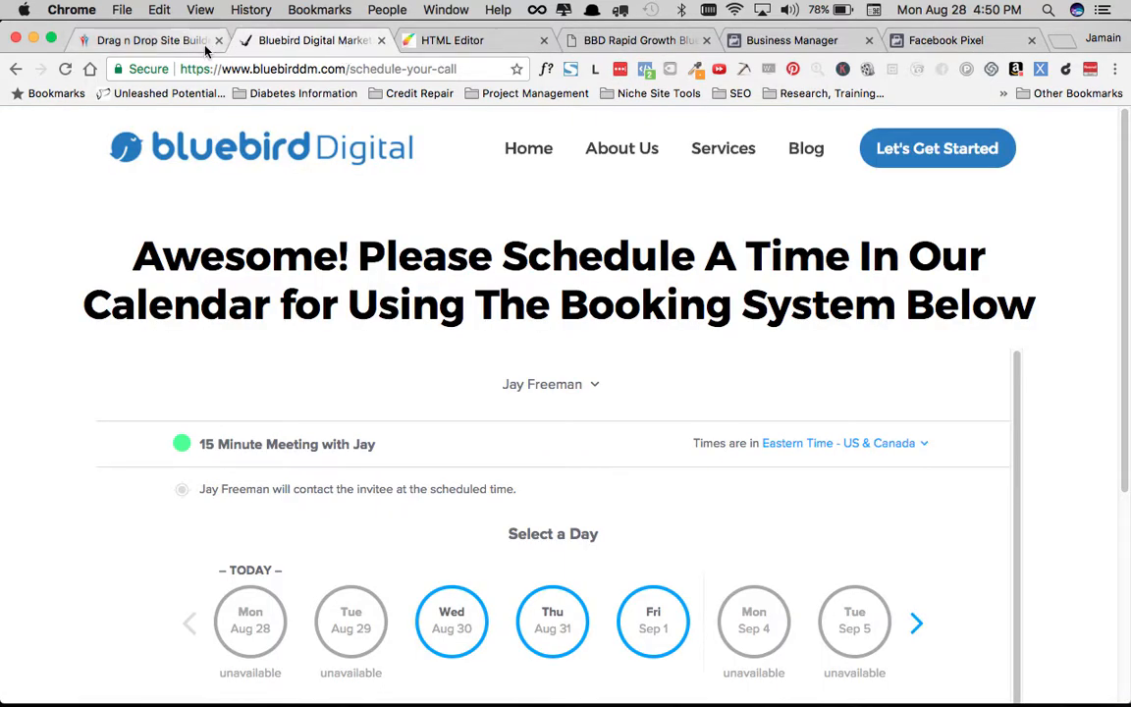
left_click(145, 43)
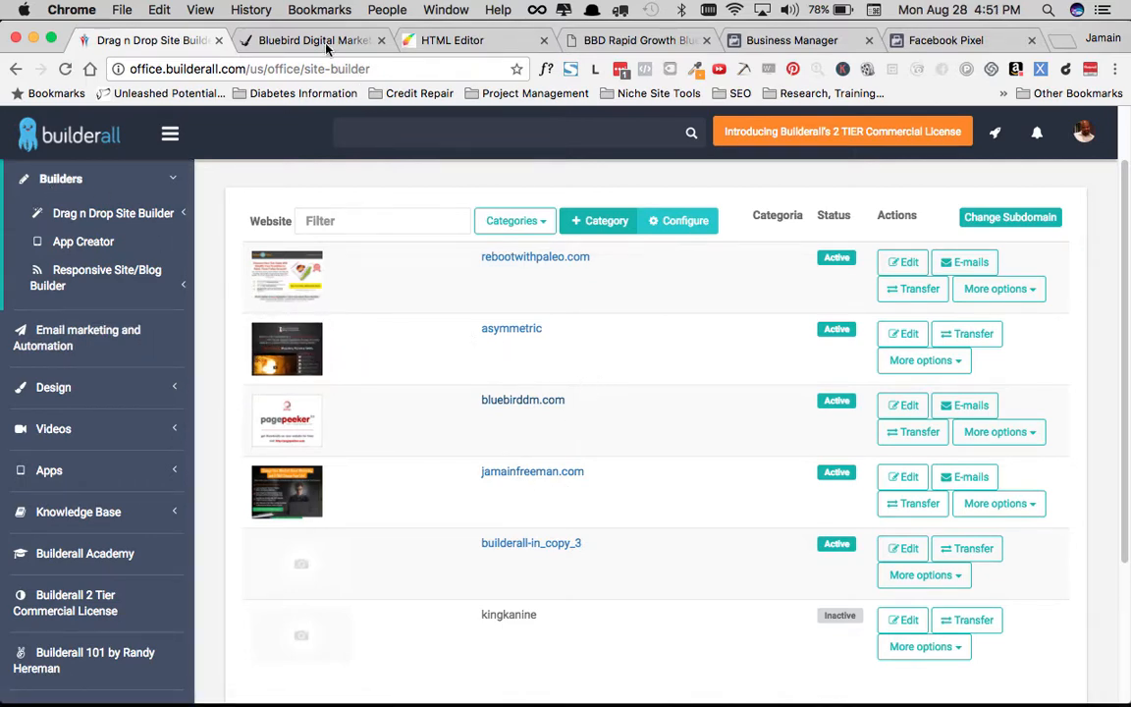
Preview the scheduling page in the HTML editor, then return to editing and switch back to the Builderall website list.
left_click(432, 40)
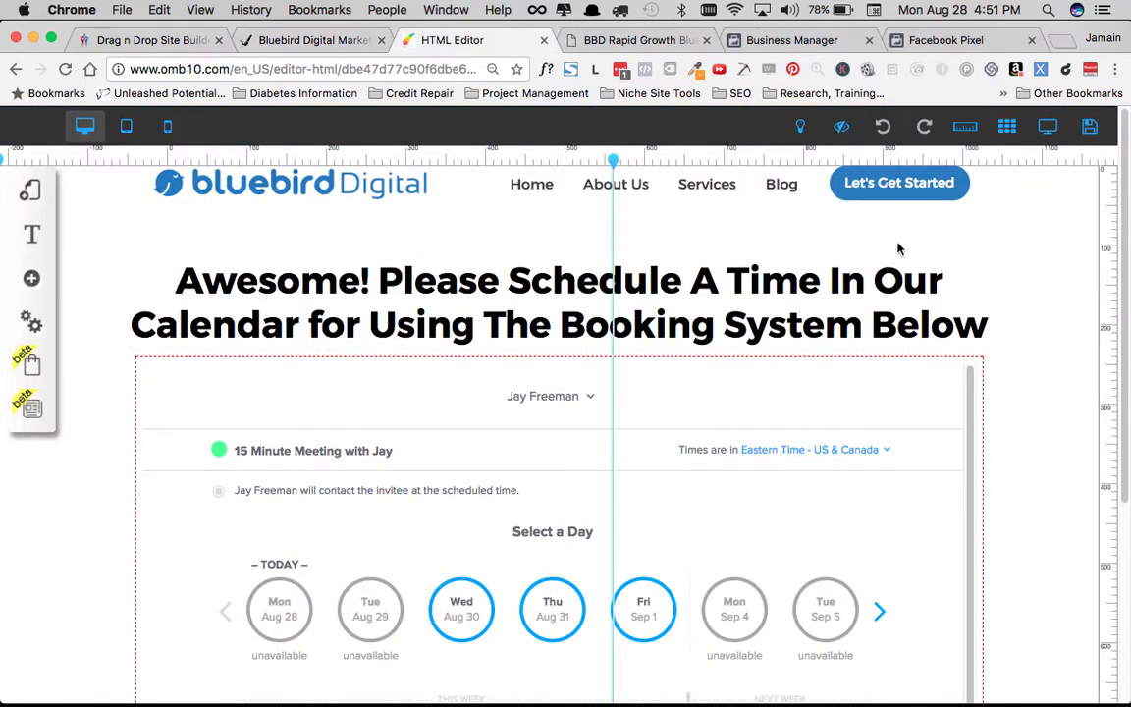
left_click(1050, 129)
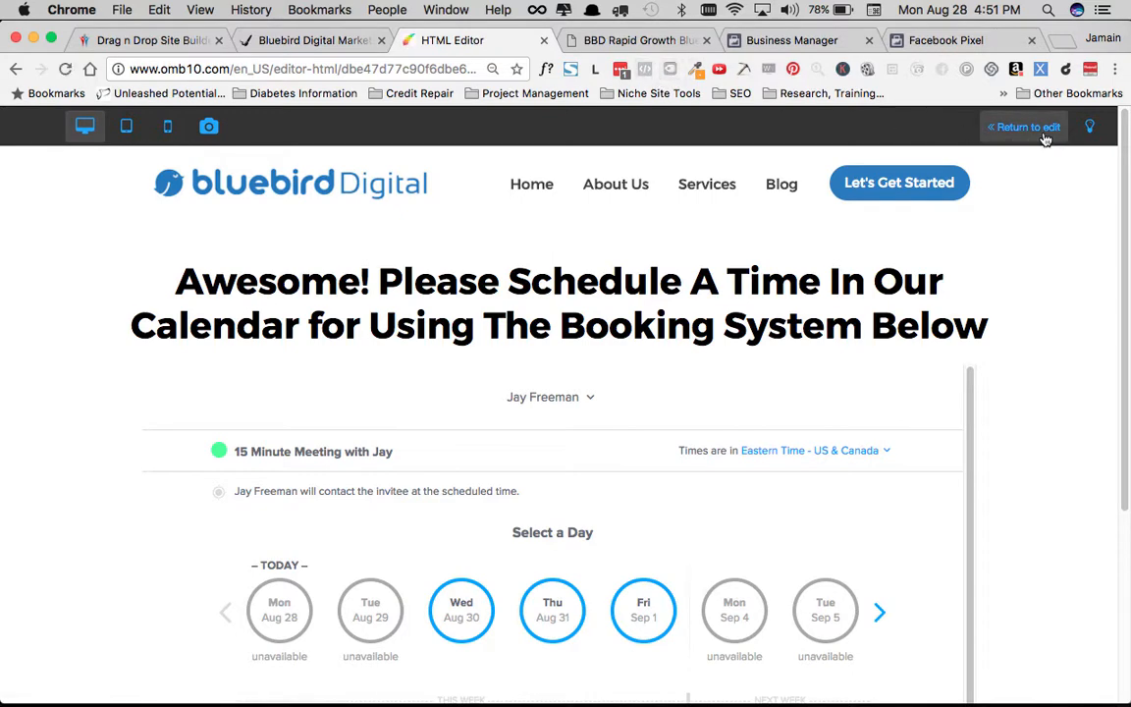
left_click(1045, 138)
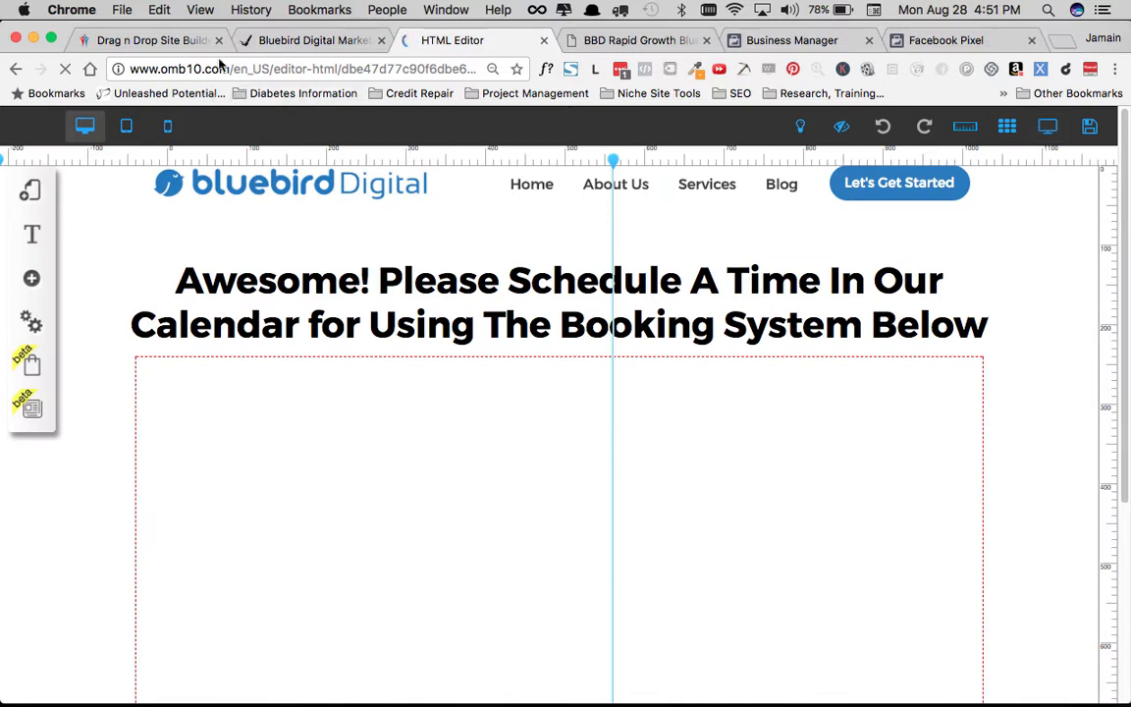
left_click(152, 40)
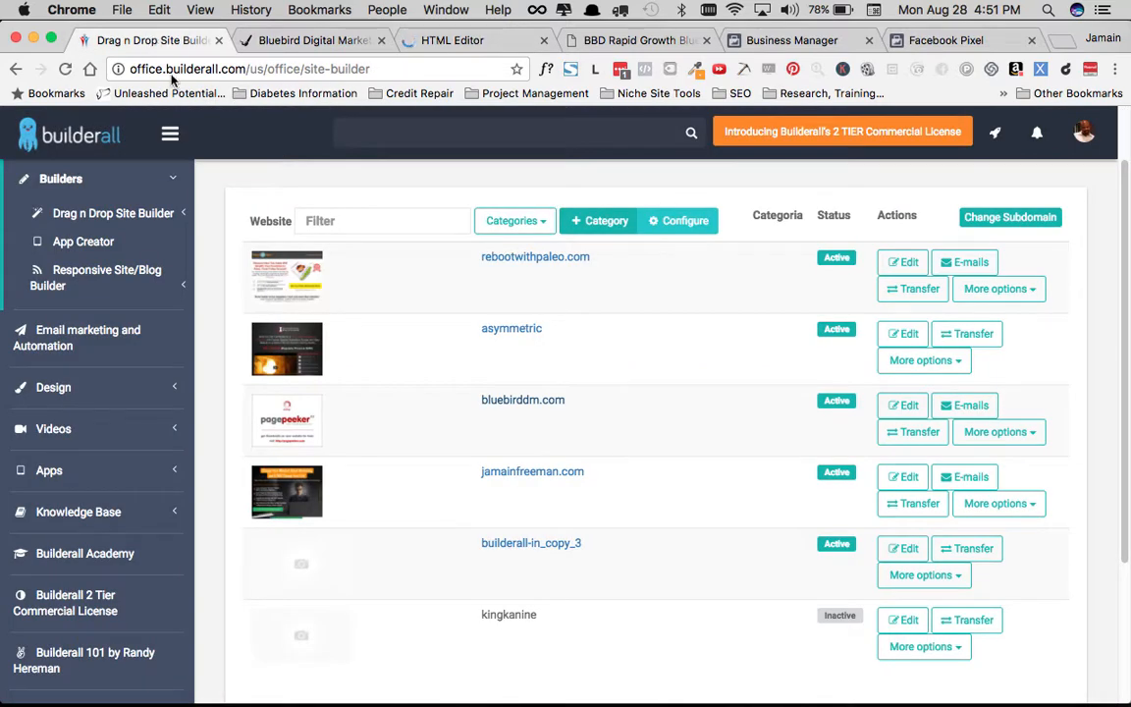